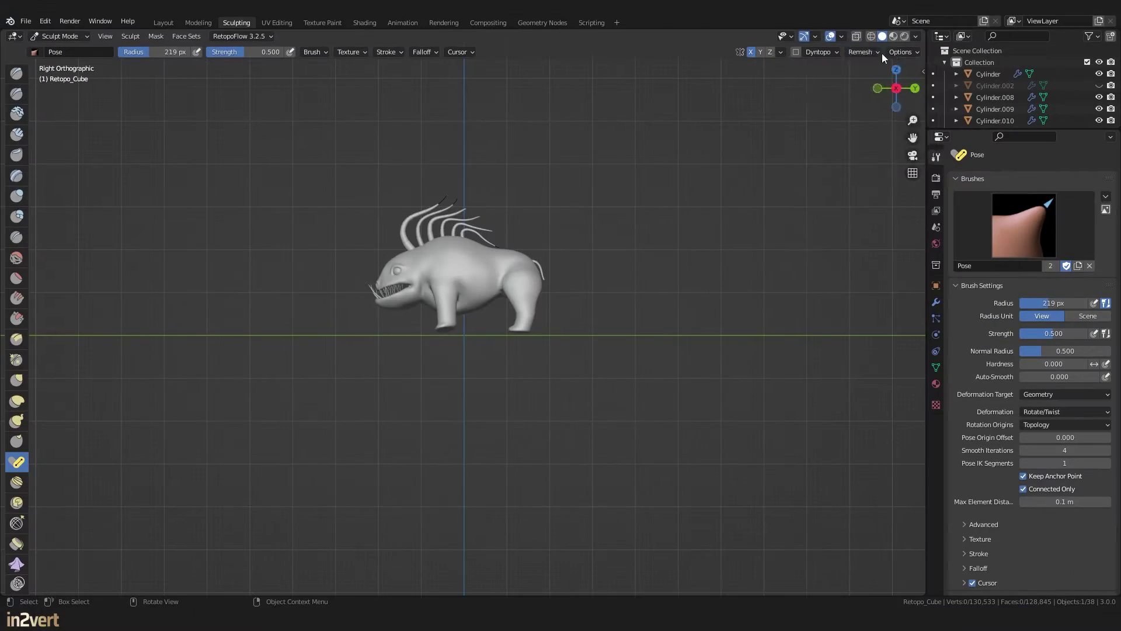
Step: Remesh the creature at a 0.01 m voxel size, reaching about 312,382 vertices
left_click(878, 51)
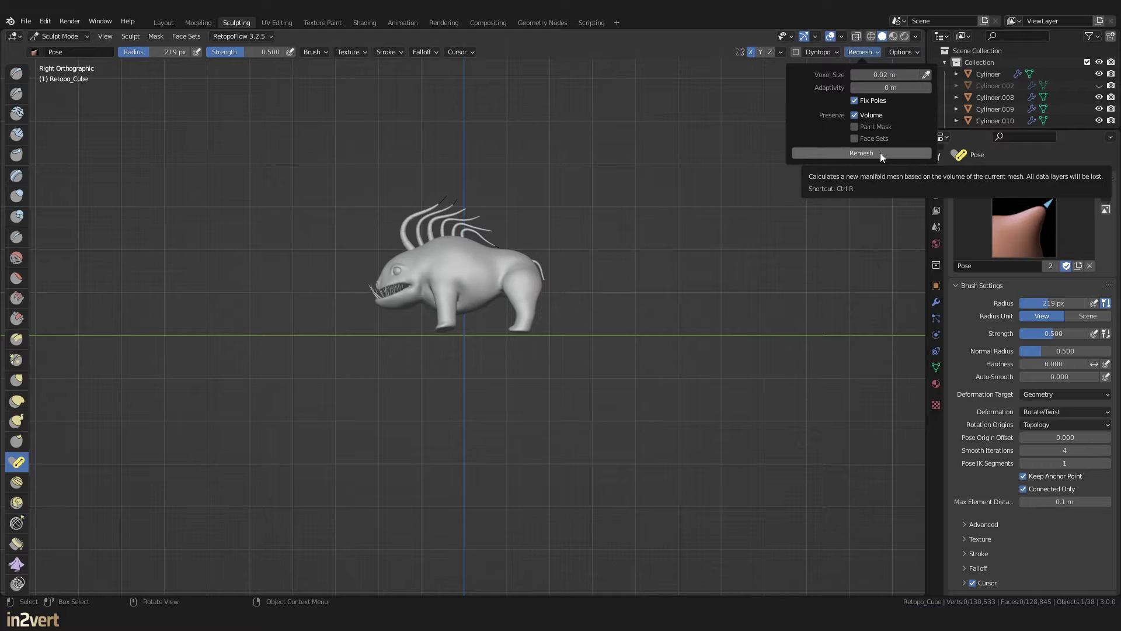
scroll(420, 324, "up", 6)
middle_click_drag(545, 195, 646, 297, "shift")
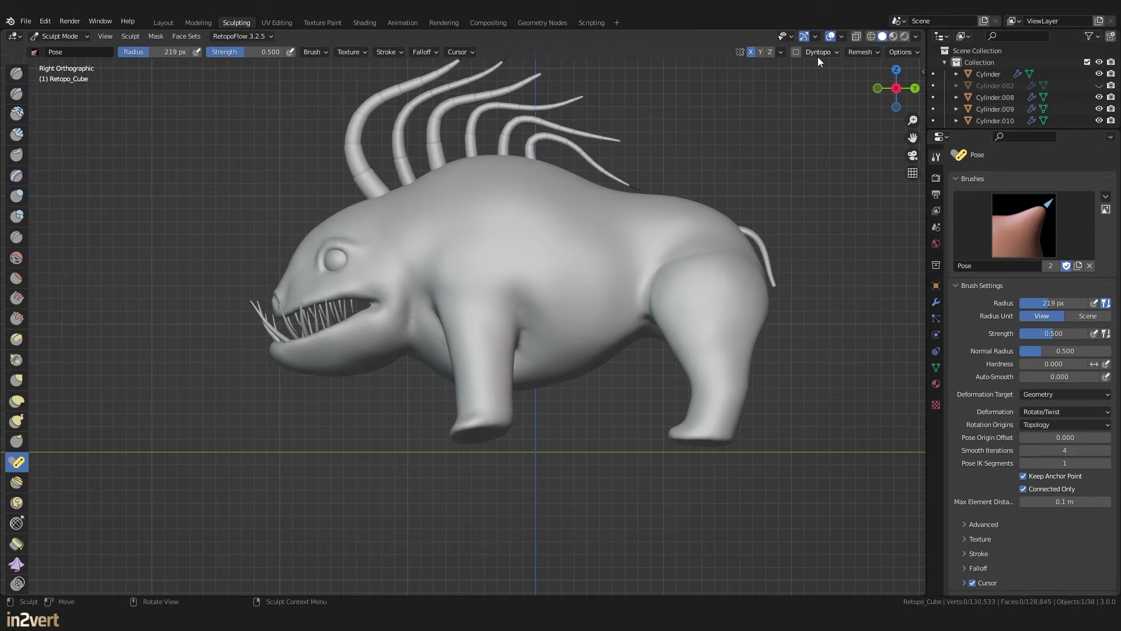
left_click(870, 53)
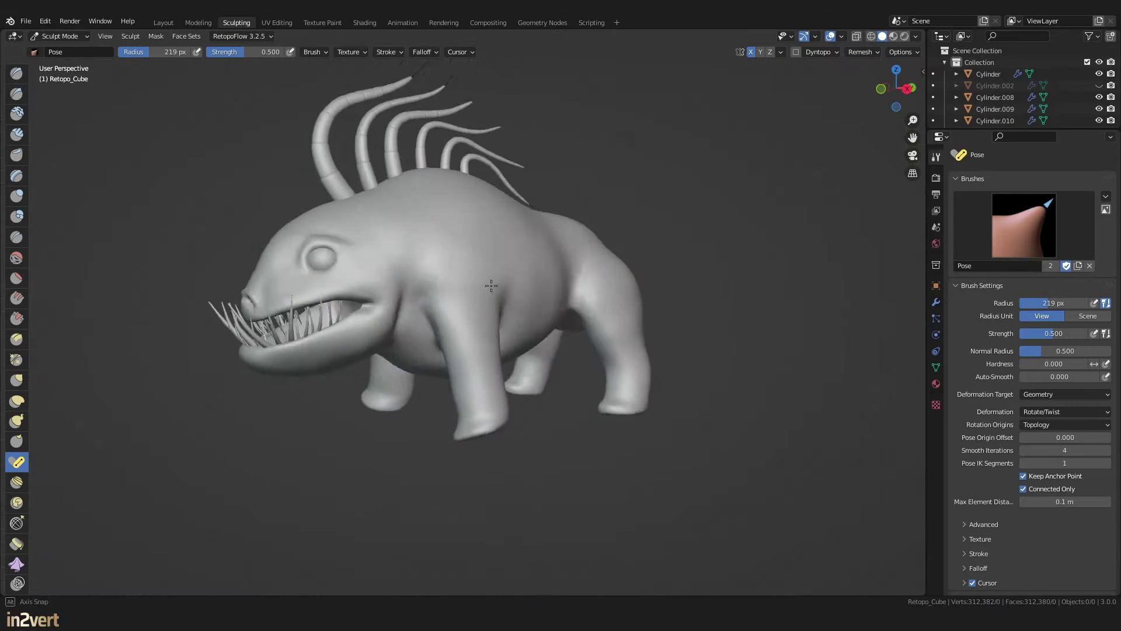
middle_click_drag(525, 292, 371, 287)
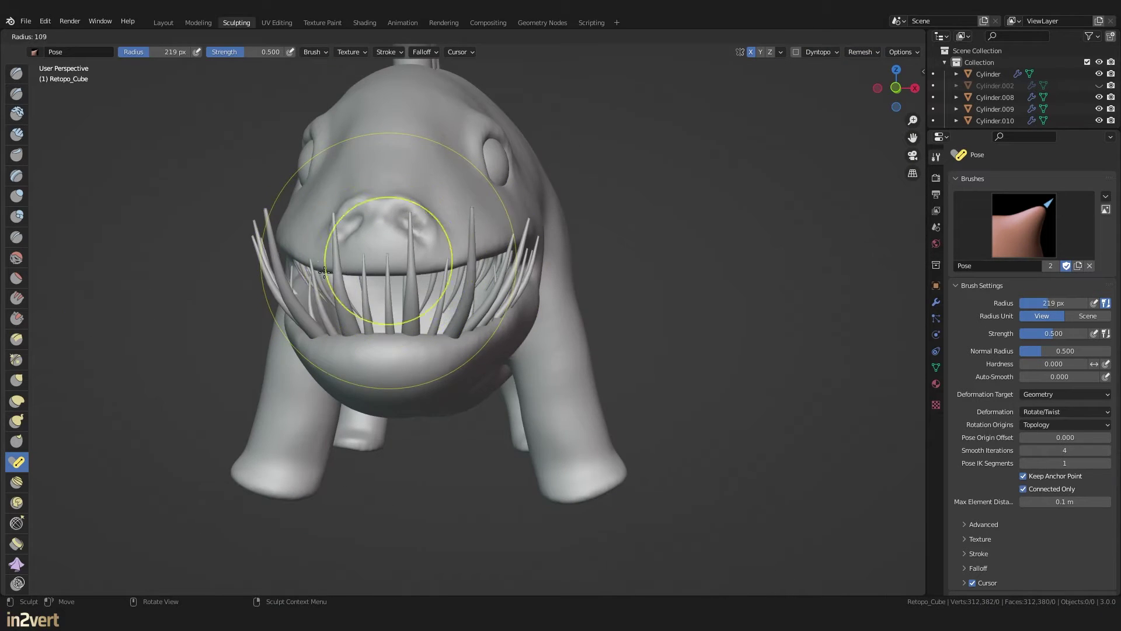
middle_click_drag(376, 213, 2, 121)
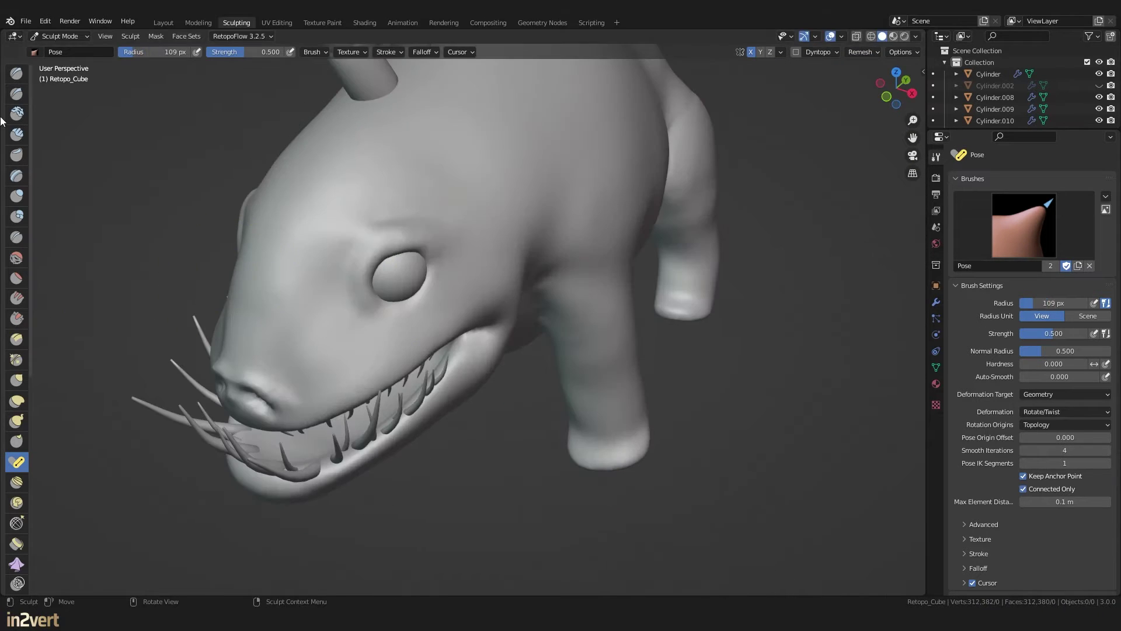
Step: Shrink Draw Sharp to 51 px and carve the two nostrils deeper into the snout
left_click(17, 94)
mouse_move(409, 263)
middle_mouse_down()
mouse_move(374, 286)
mouse_move(425, 216)
middle_mouse_up()
key("f")
left_click(392, 212)
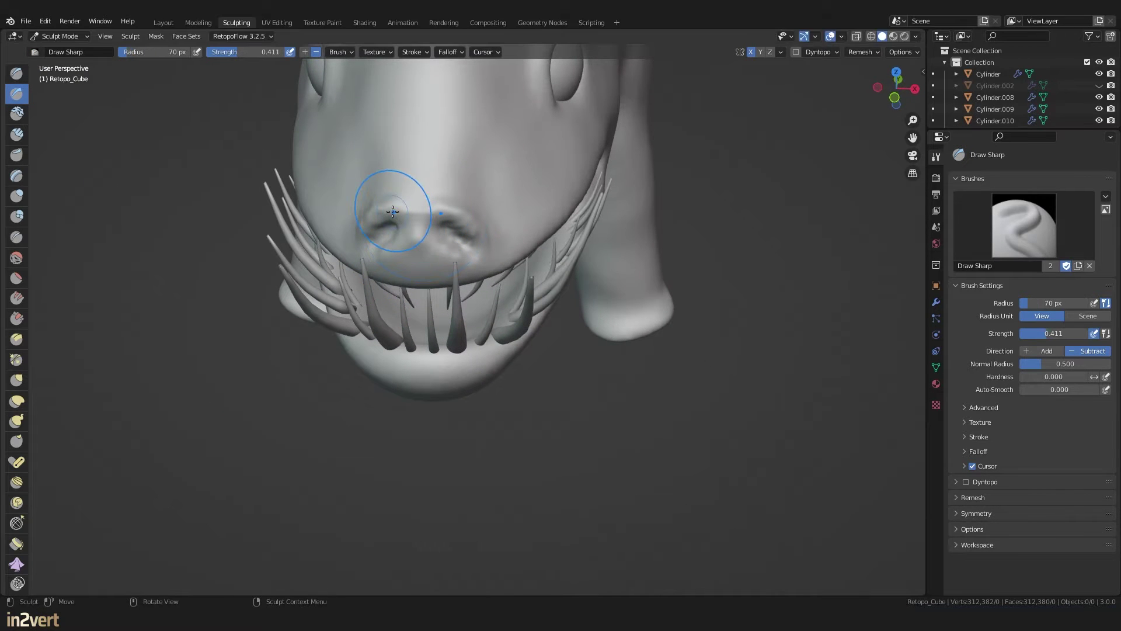
key("f")
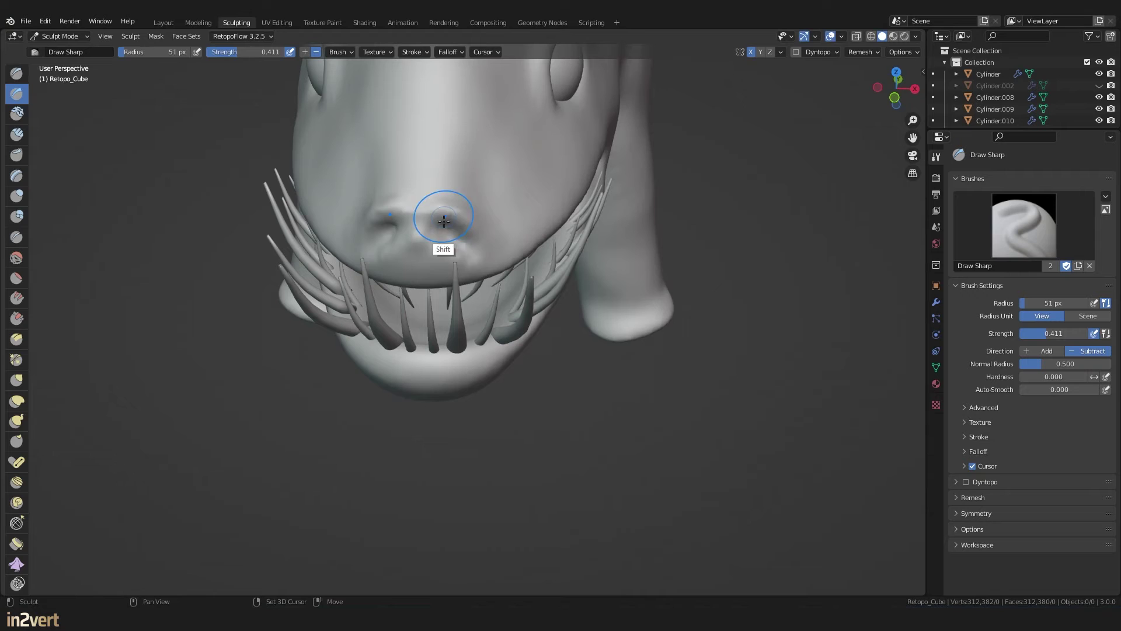
left_click(444, 232)
middle_click_drag(444, 233, 491, 143)
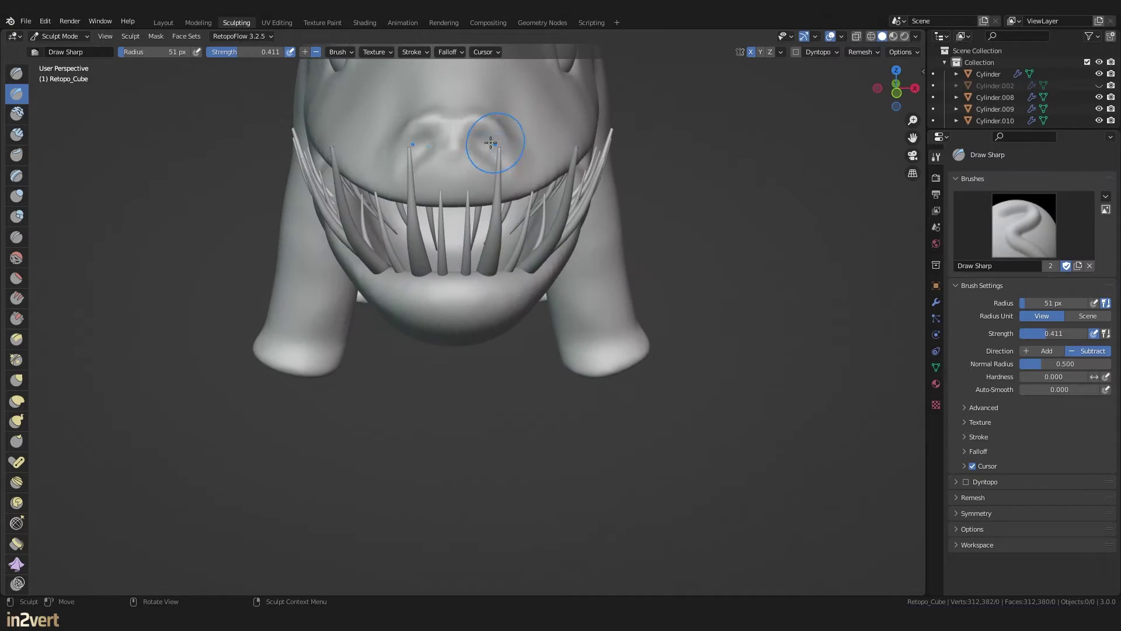
mouse_move(488, 146)
left_mouse_down()
mouse_move(493, 157)
mouse_move(474, 143)
left_mouse_up()
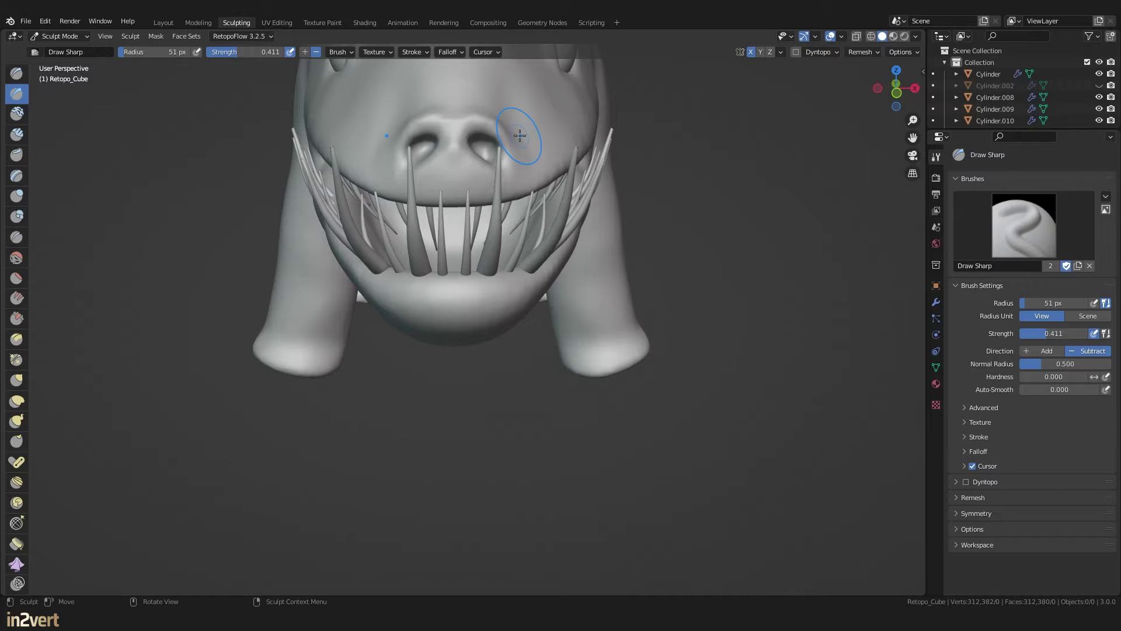
Step: Deepen the nostril openings further with a 41 px carving brush
mouse_move(894, 83)
left_mouse_down()
mouse_move(904, 87)
mouse_move(889, 88)
left_mouse_up()
key("f")
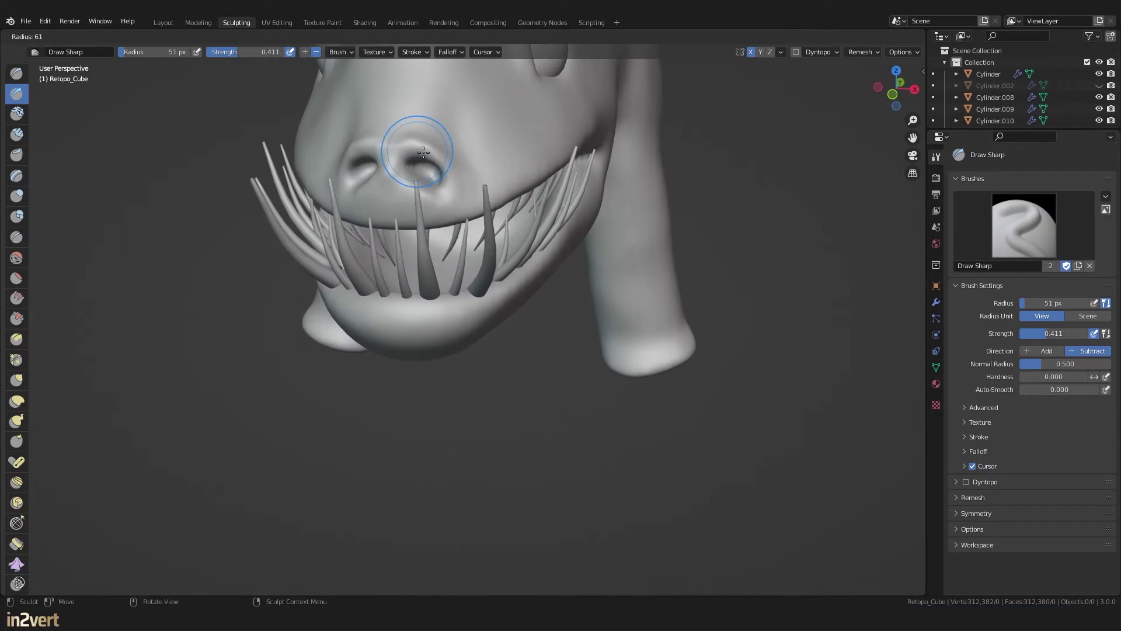
left_click(430, 162)
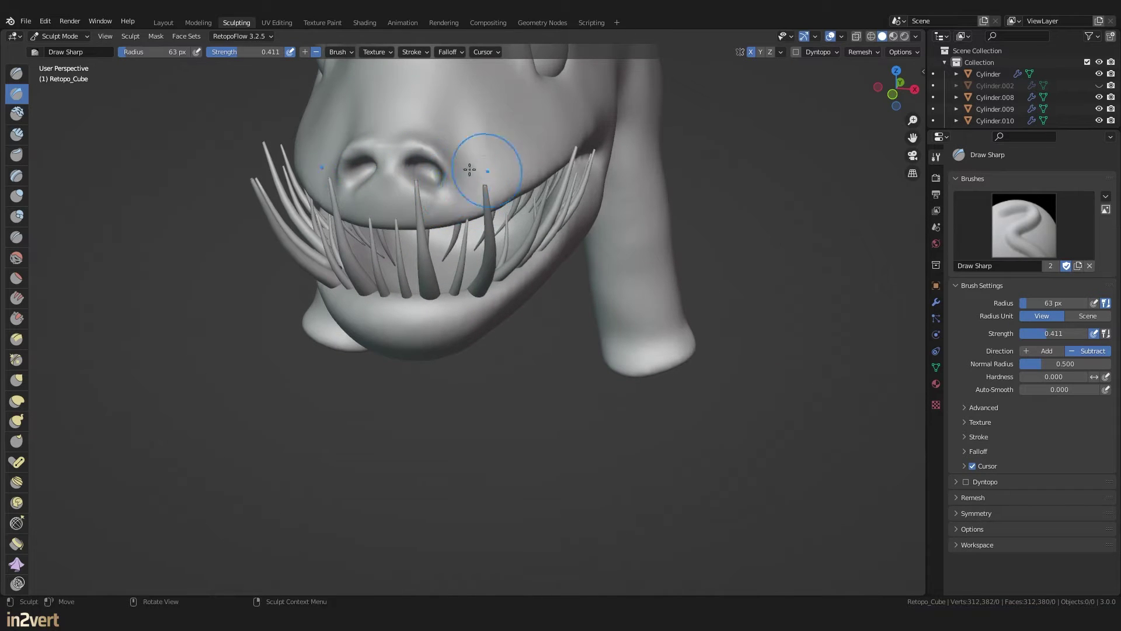
left_click_drag(894, 87, 887, 94)
key("f")
left_click(671, 183)
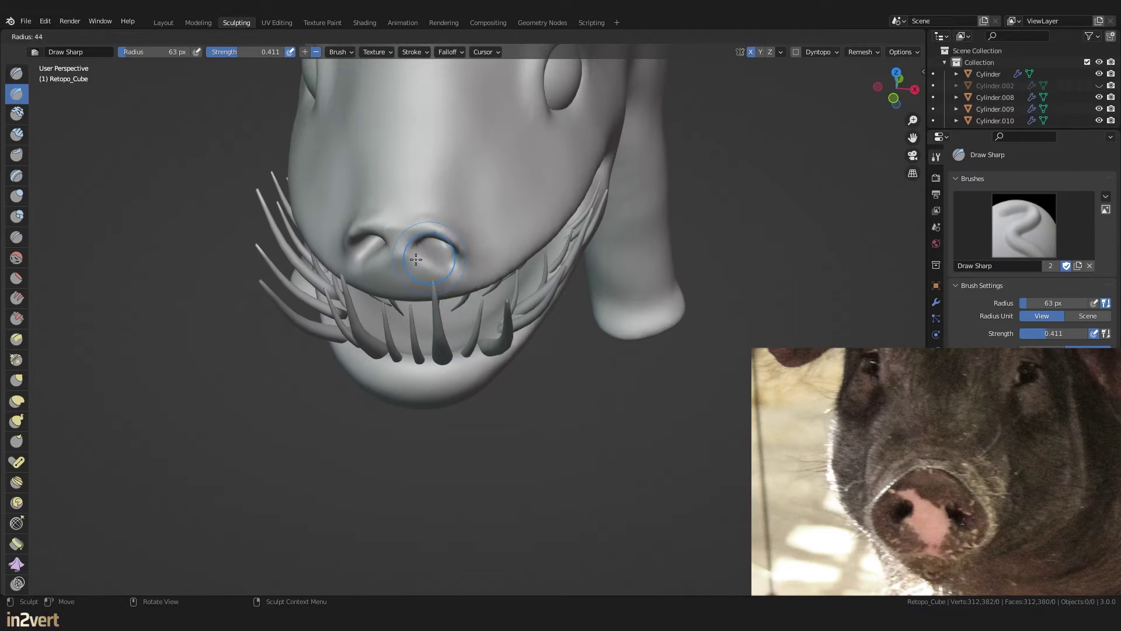
left_click_drag(413, 251, 437, 259, "ctrl")
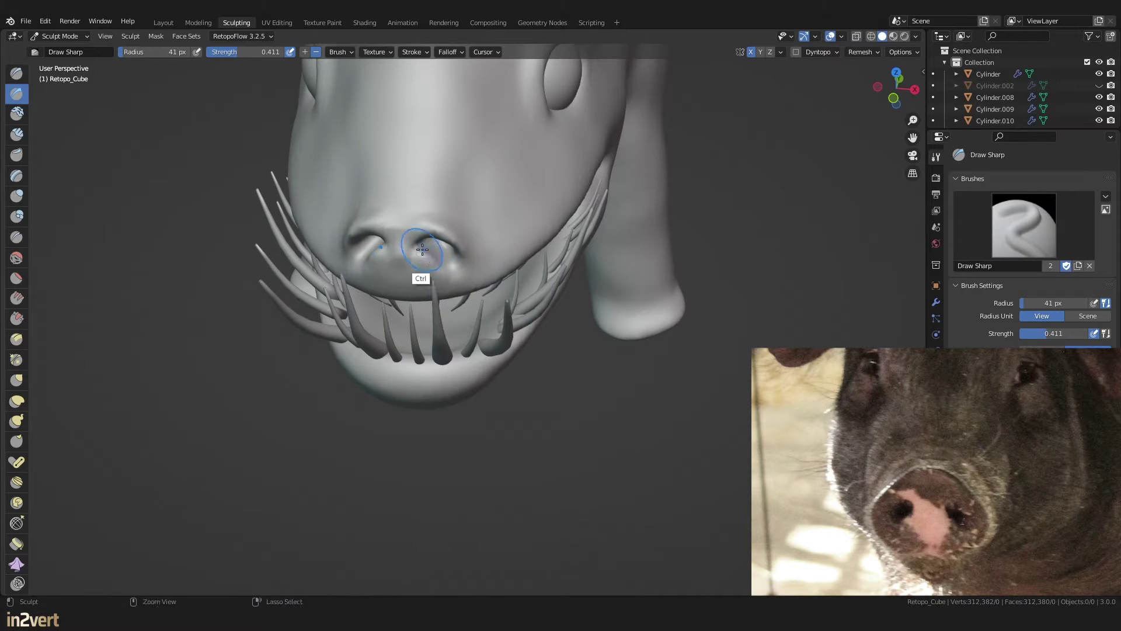
mouse_move(893, 88)
left_mouse_down()
mouse_move(891, 99)
mouse_move(905, 88)
left_mouse_up()
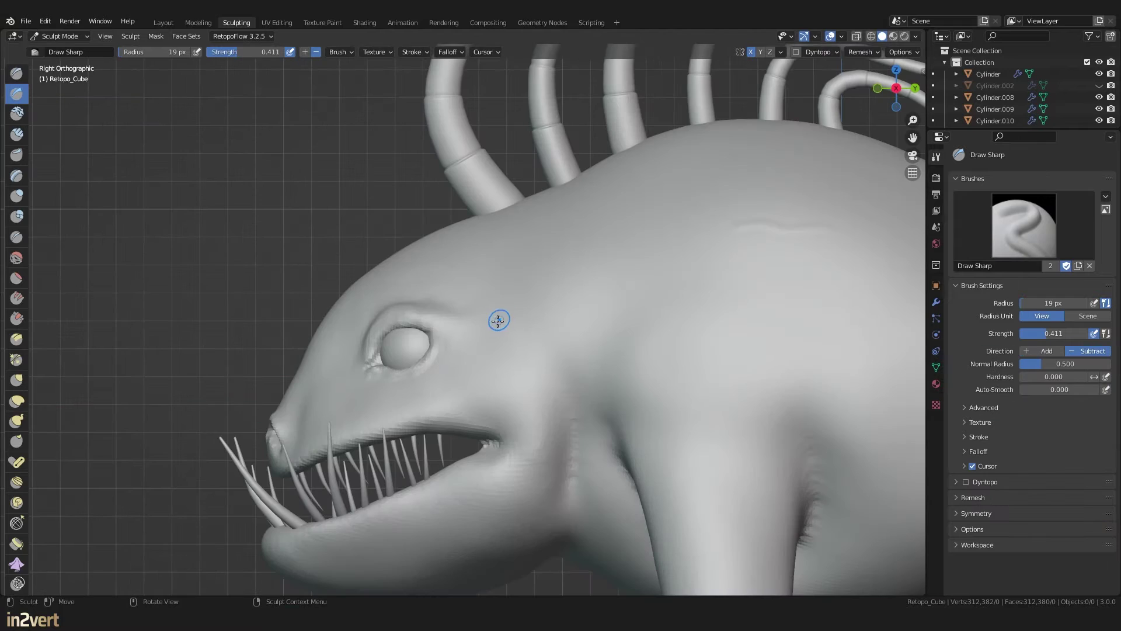
Step: Build up the raised upper eyelid rim around the eye
left_click_drag(514, 314, 517, 314)
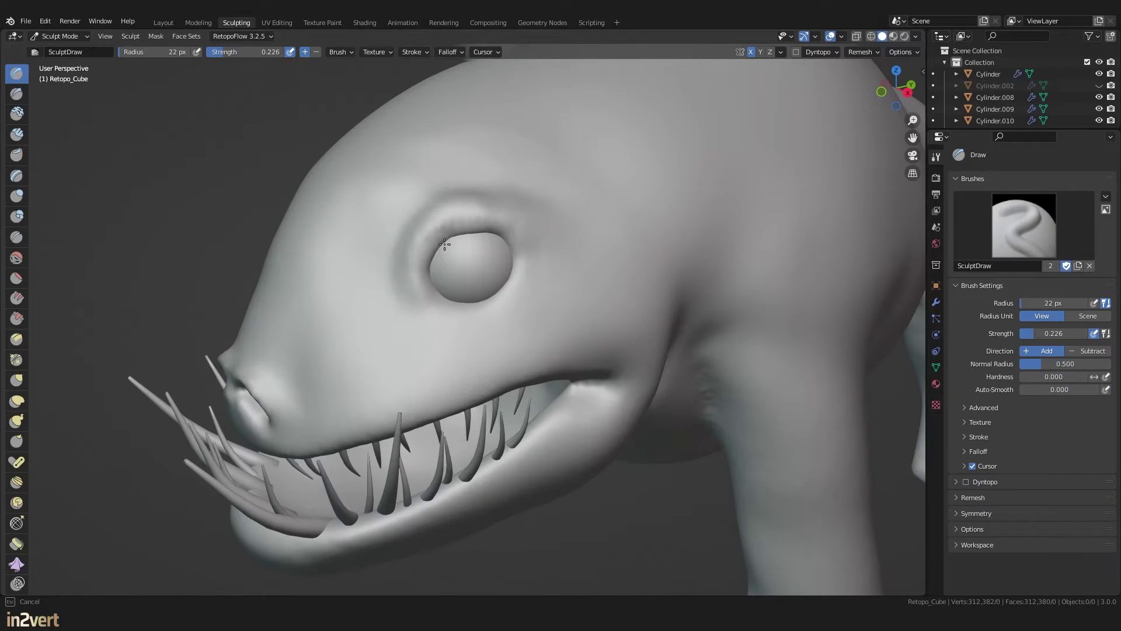
left_click_drag(445, 244, 440, 244)
middle_click_drag(456, 236, 461, 260, "shift")
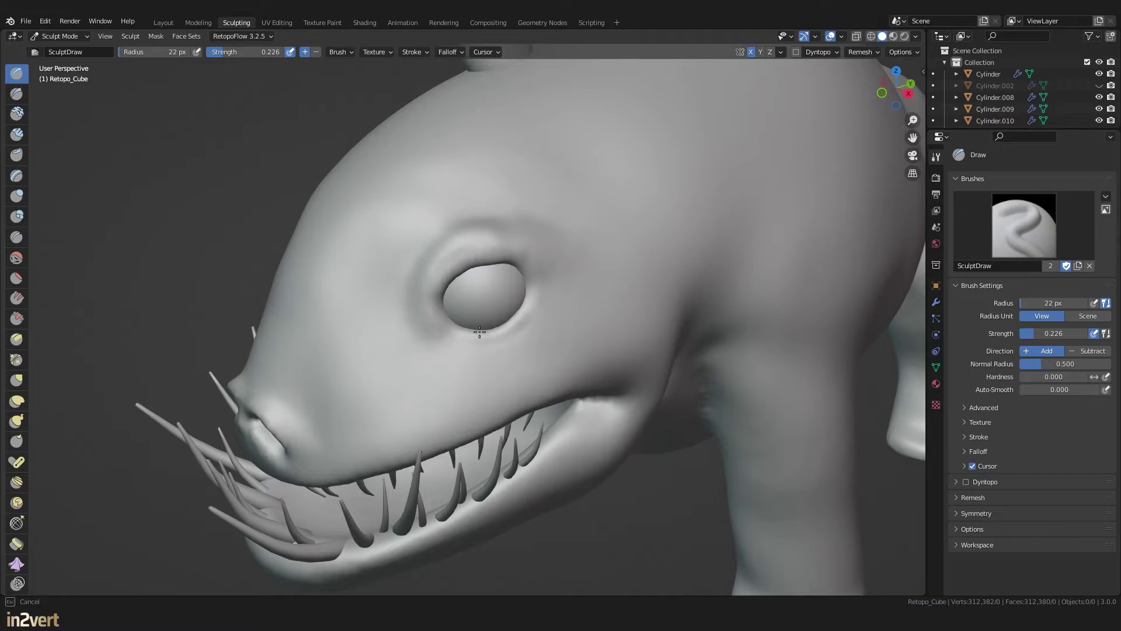
mouse_move(471, 338)
middle_mouse_down("shift")
mouse_move(446, 295)
mouse_move(402, 291)
middle_mouse_up("shift")
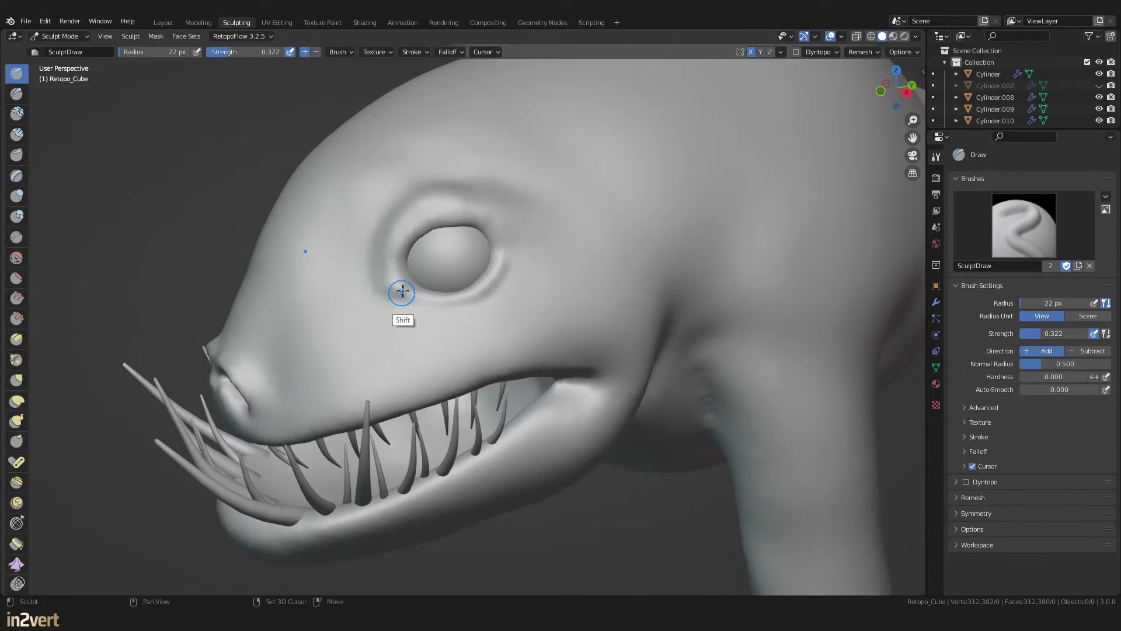
Step: Carve the inner eye corner deeper with Ctrl held on Draw Sharp
scroll(442, 335, "up", 2)
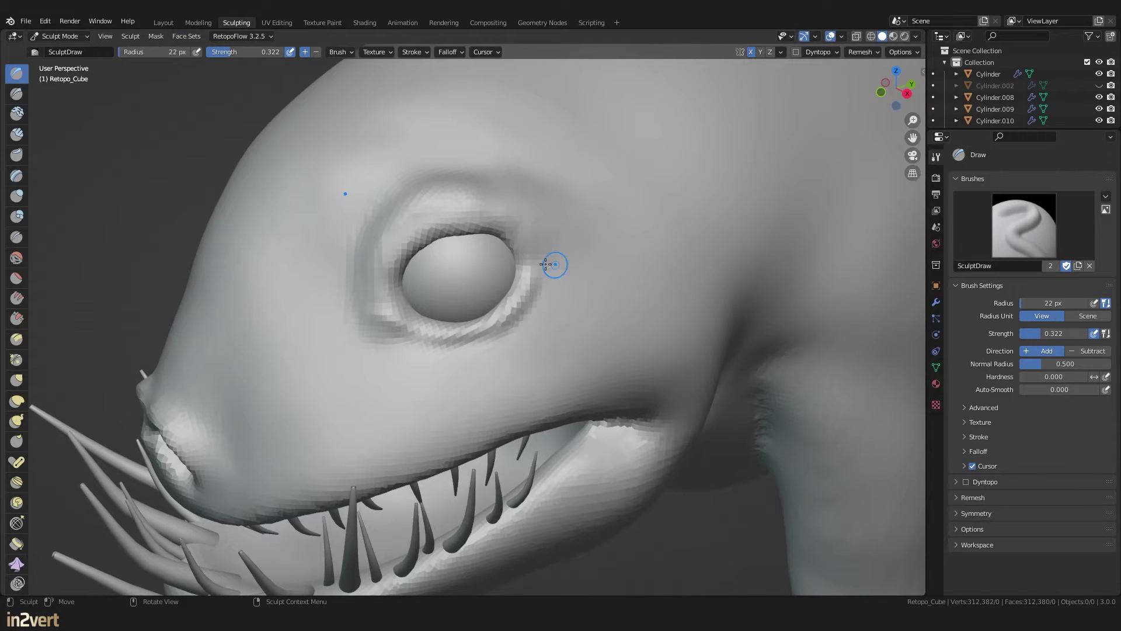
key("ctrl")
mouse_move(442, 322)
middle_mouse_down("shift")
mouse_move(424, 323)
mouse_move(409, 255)
middle_mouse_up("shift")
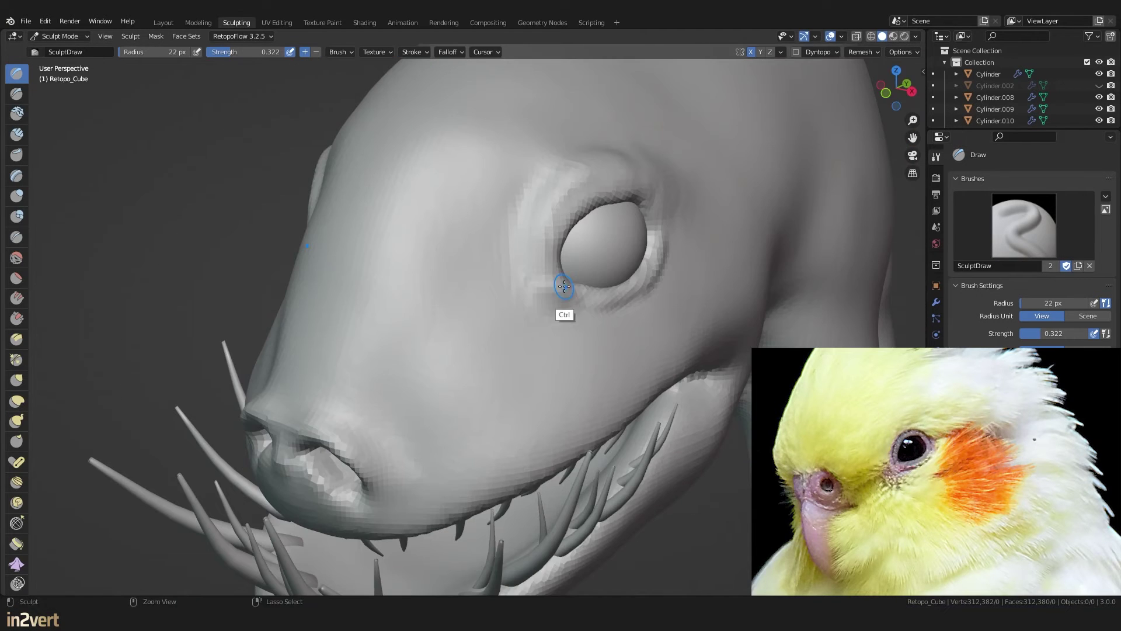
mouse_move(561, 300)
left_mouse_down("ctrl")
mouse_move(546, 293)
mouse_move(561, 306)
left_mouse_up("ctrl")
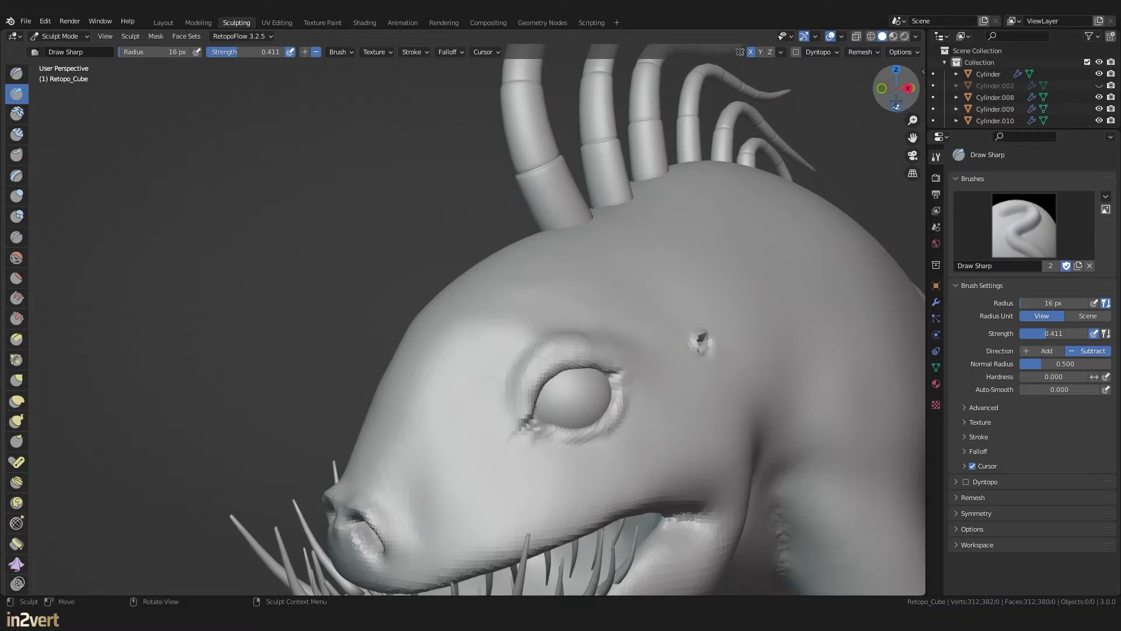
left_click_drag(893, 88, 863, 85)
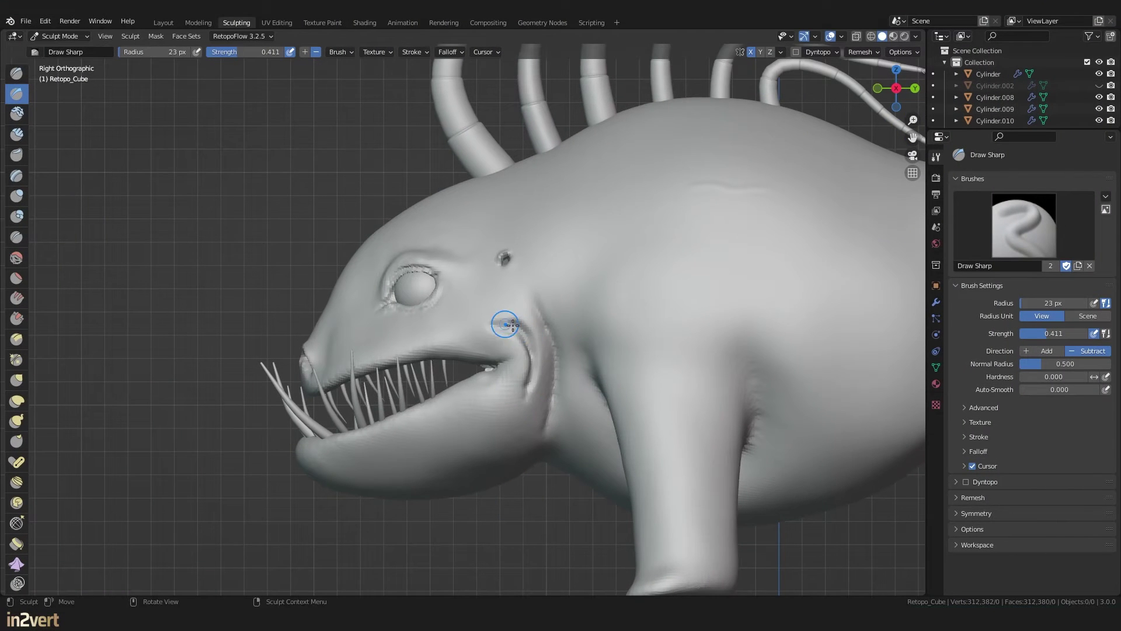
Step: Deepen the creases at the mouth corners using Pinch, Grab and Draw
left_click_drag(505, 325, 538, 363)
key("p")
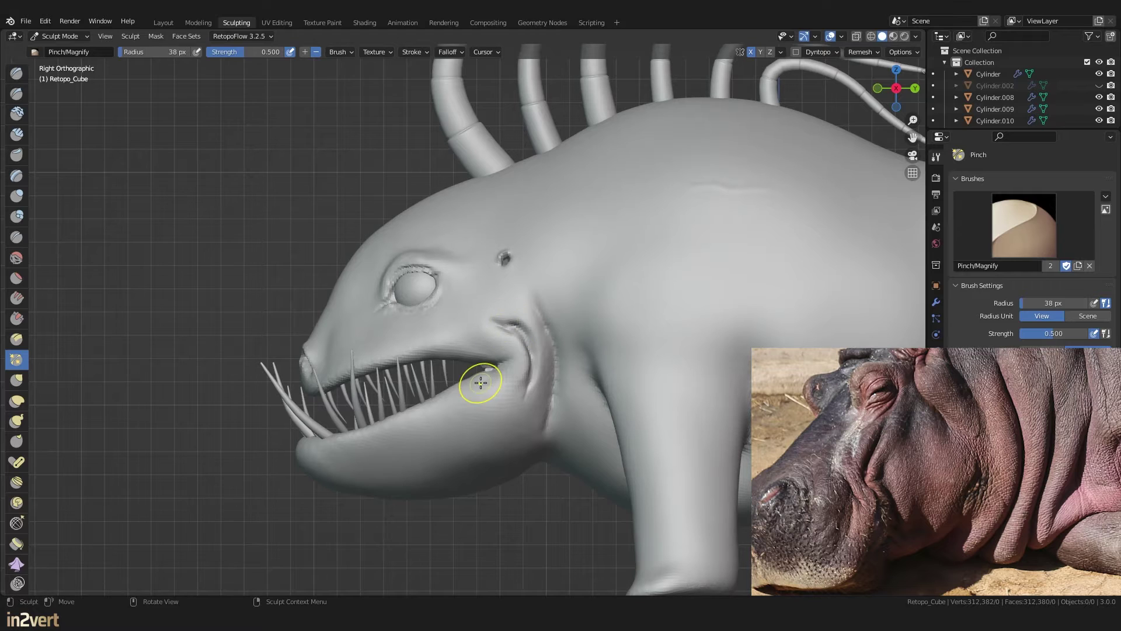
key("shift+x")
key("g")
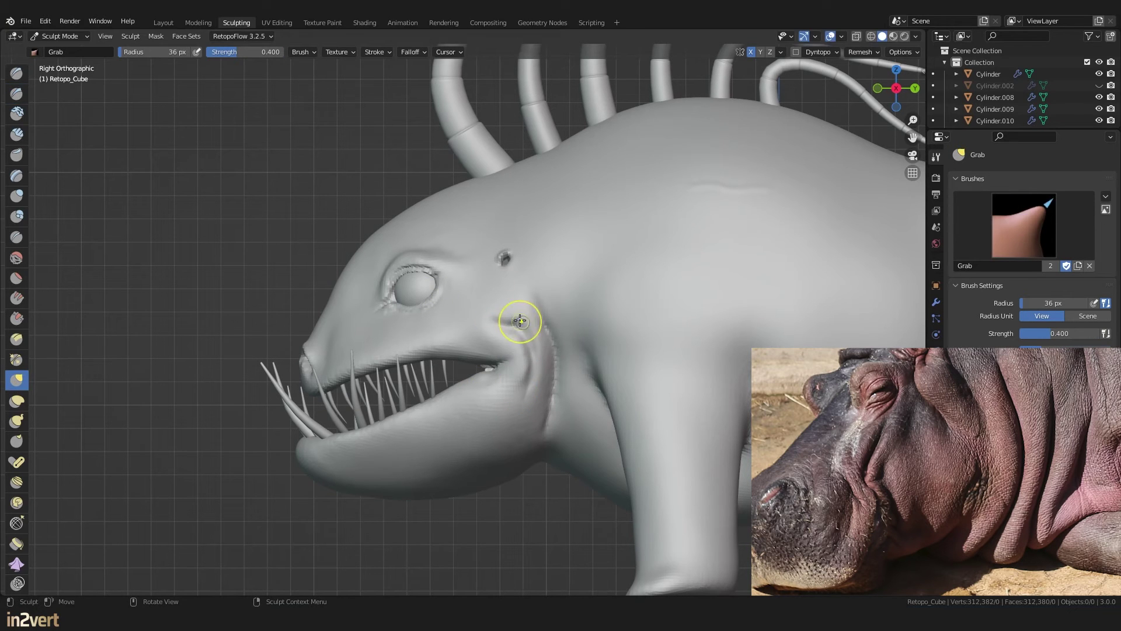
key("x")
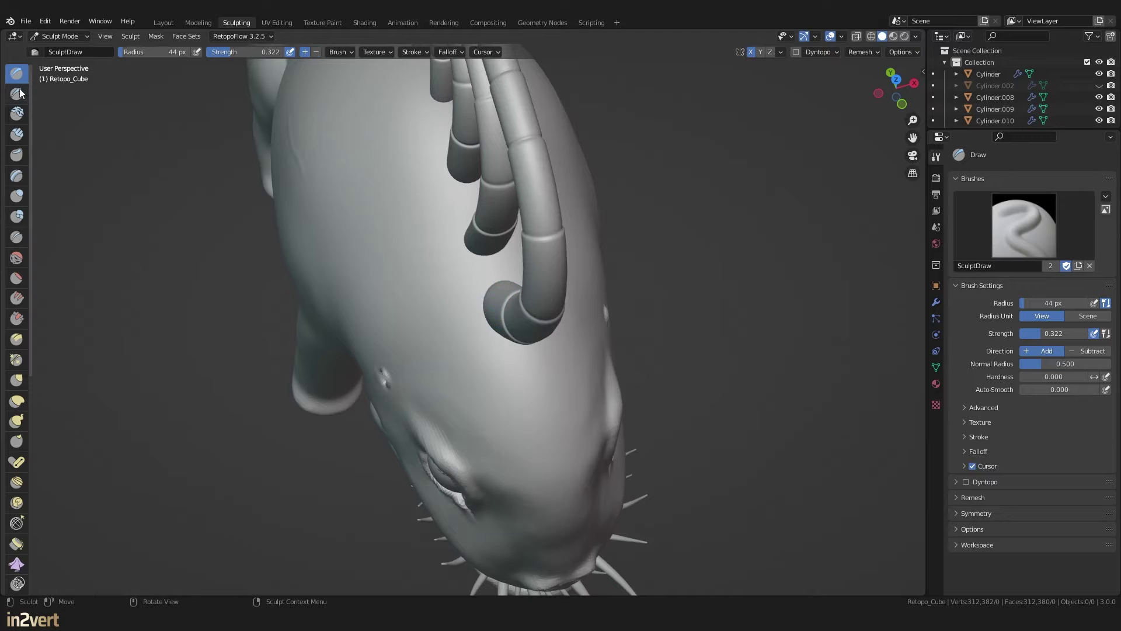
Step: Carve a groove around the horn base with Draw Sharp
left_click(17, 94)
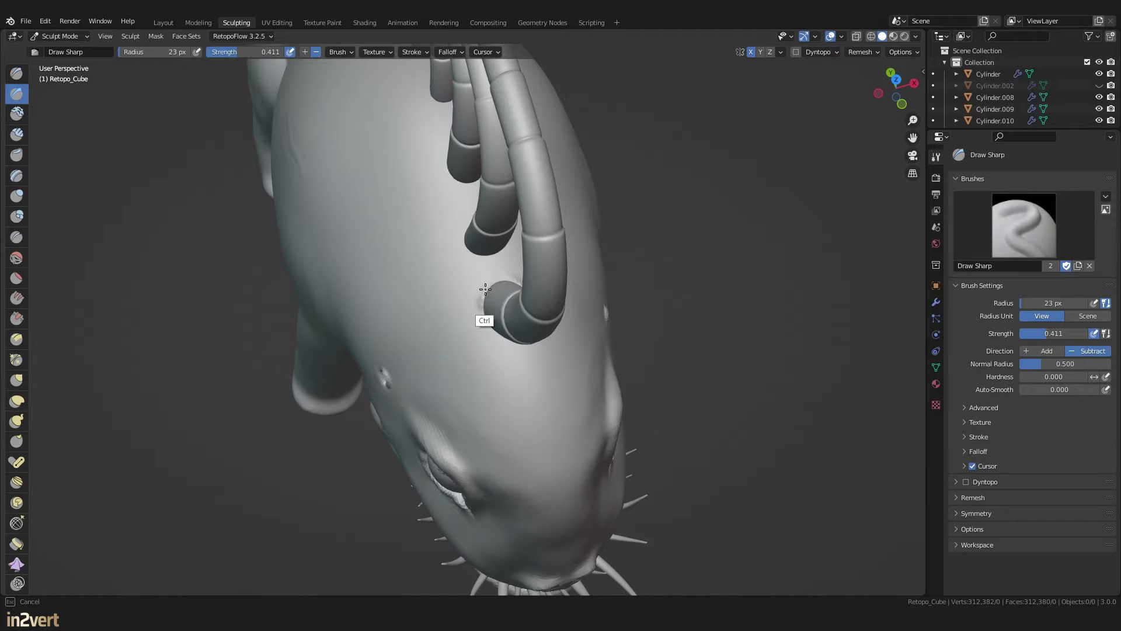
left_click_drag(487, 283, 477, 301, "ctrl")
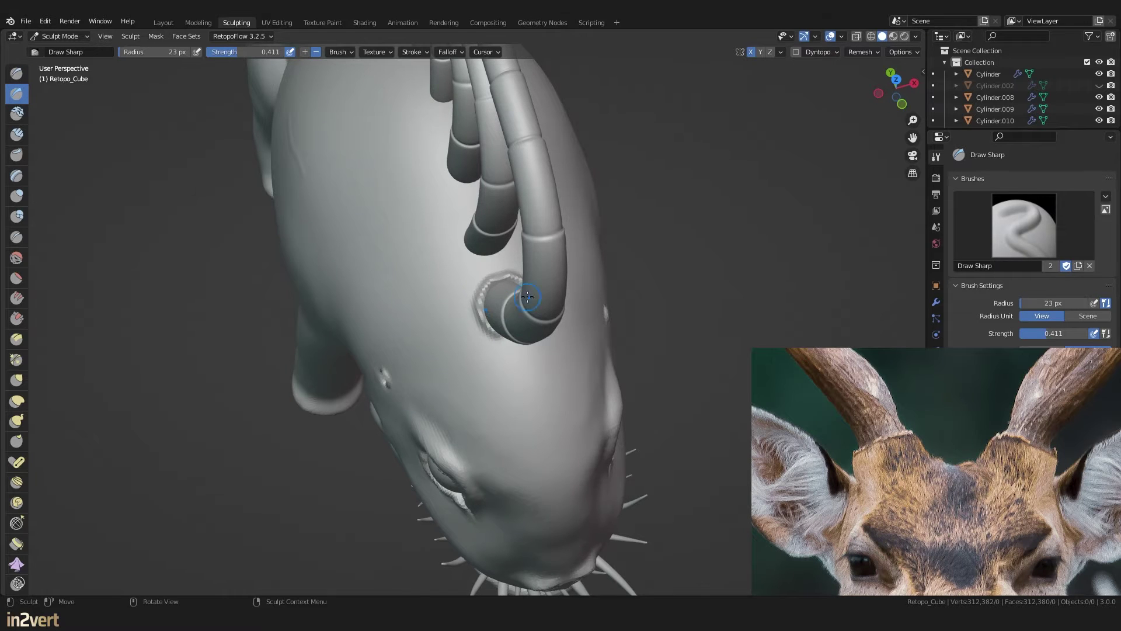
middle_click_drag(527, 297, 445, 250)
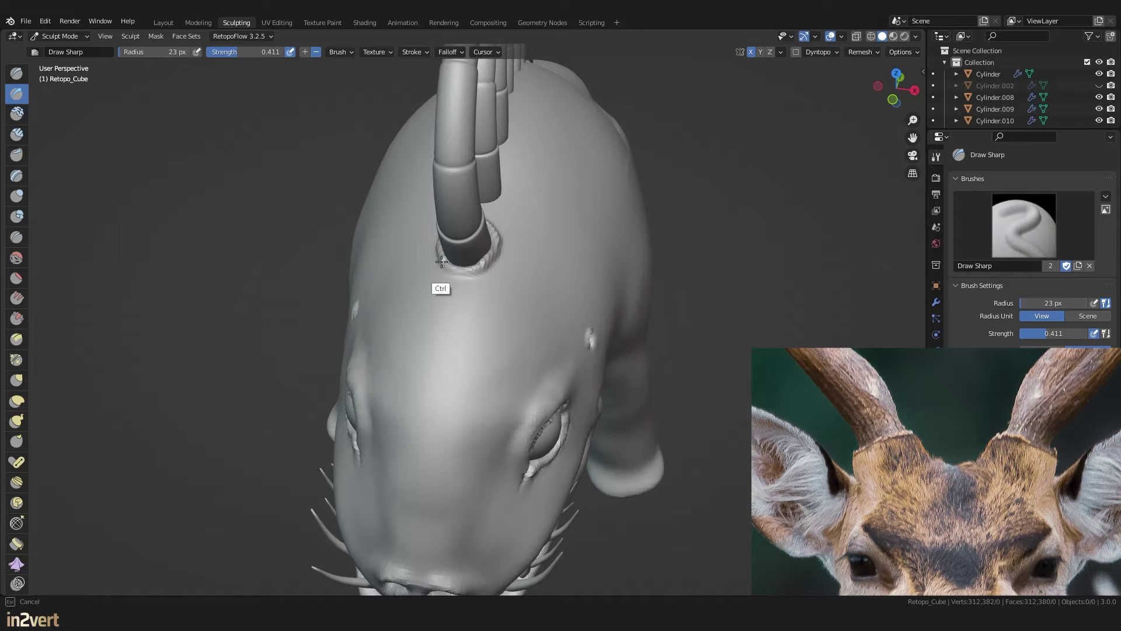
Step: Build clay collars around the horn bases with Clay Strips
key("x")
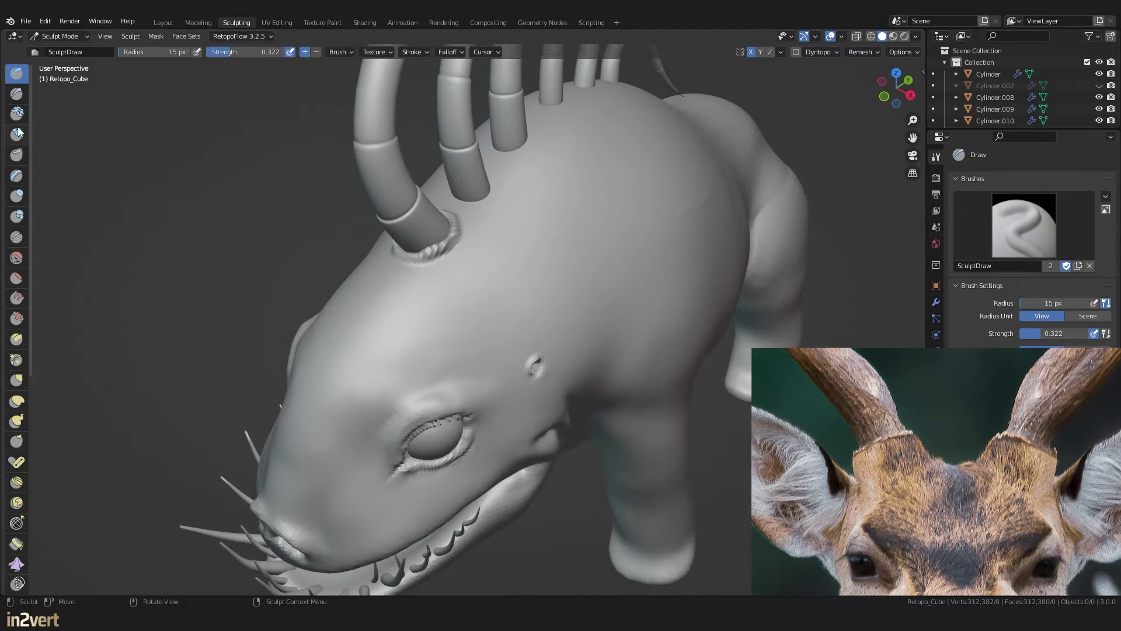
left_click(18, 131)
mouse_move(546, 304)
left_mouse_down()
mouse_move(522, 298)
mouse_move(569, 288)
mouse_move(523, 286)
mouse_move(559, 294)
mouse_move(558, 275)
mouse_move(515, 302)
mouse_move(547, 311)
mouse_move(495, 326)
mouse_move(510, 347)
left_mouse_up()
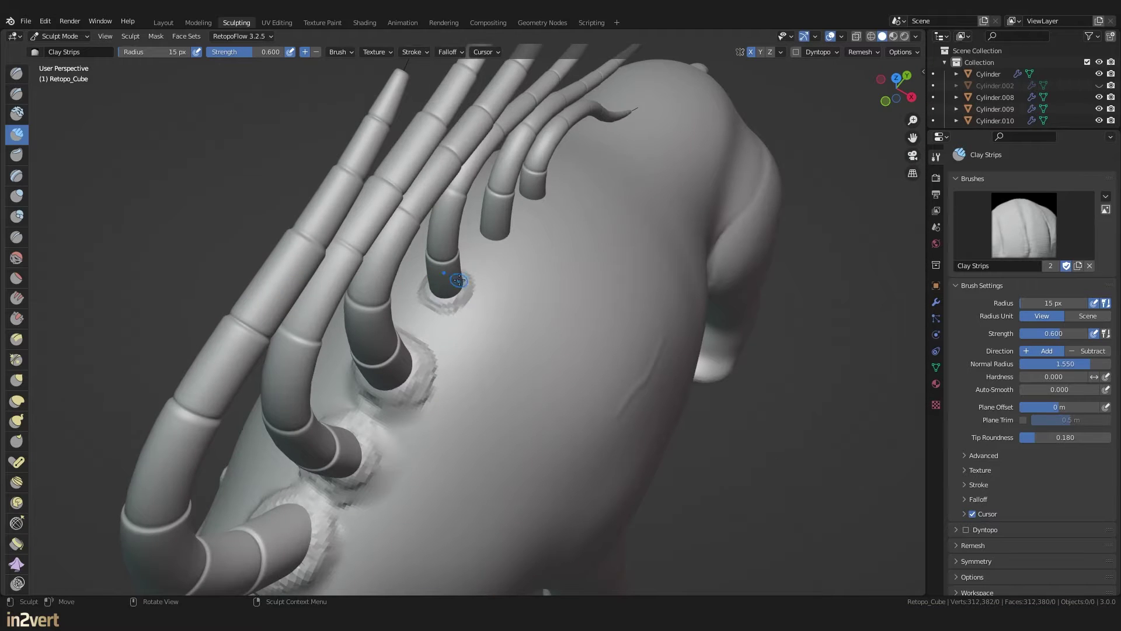
left_click_drag(450, 275, 449, 281)
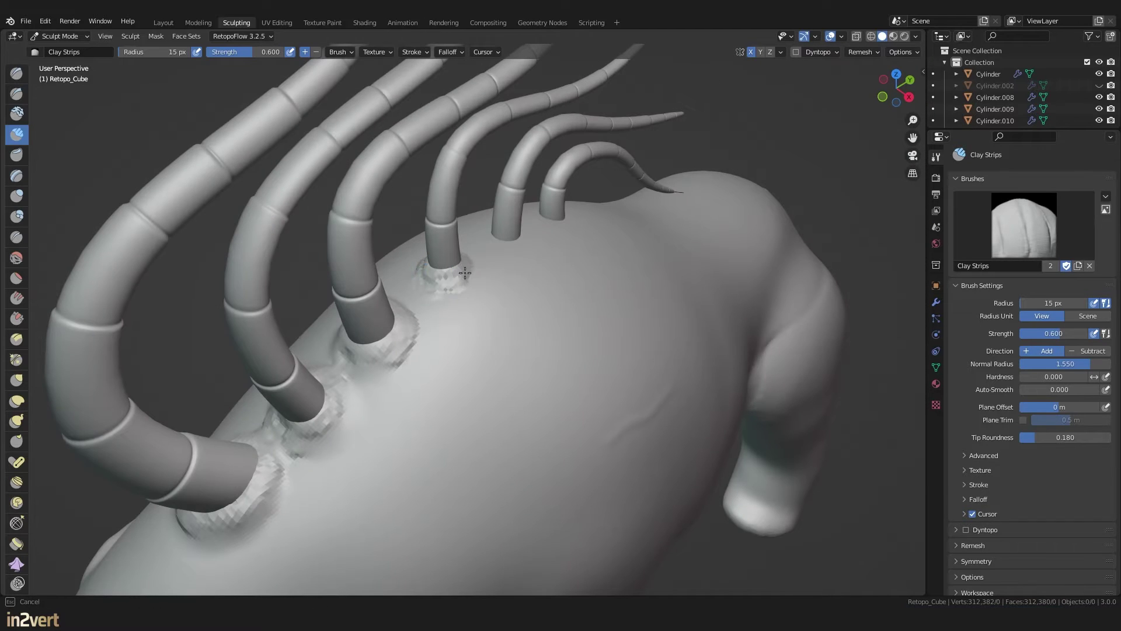
mouse_move(426, 296)
left_mouse_down()
mouse_move(415, 299)
mouse_move(419, 280)
left_mouse_up()
left_click_drag(450, 274, 444, 282)
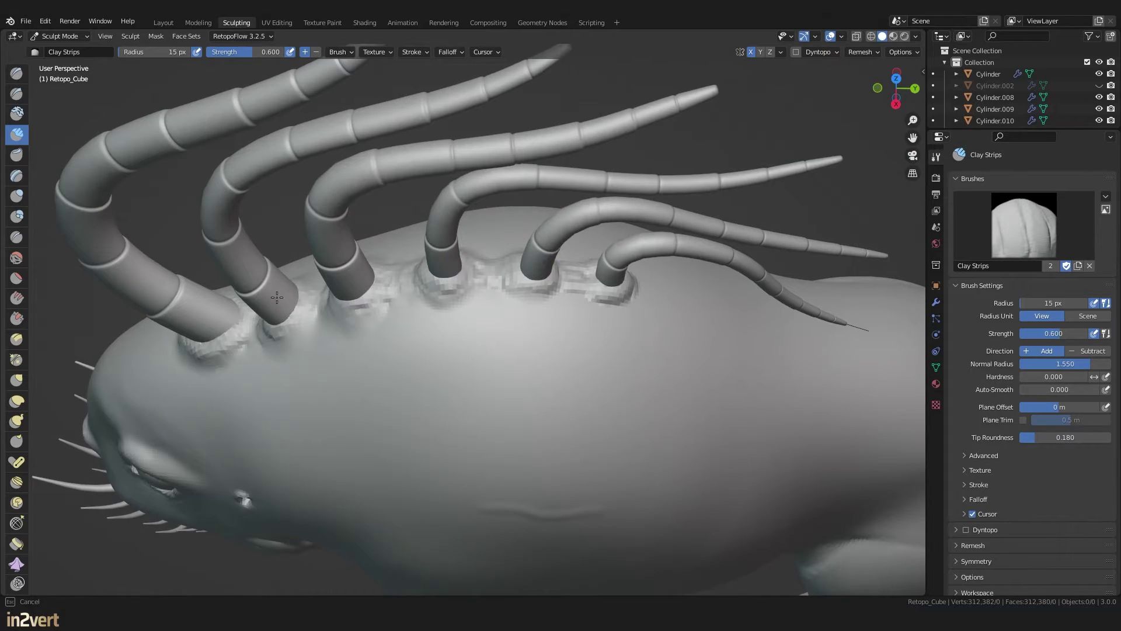
left_click_drag(277, 298, 283, 315)
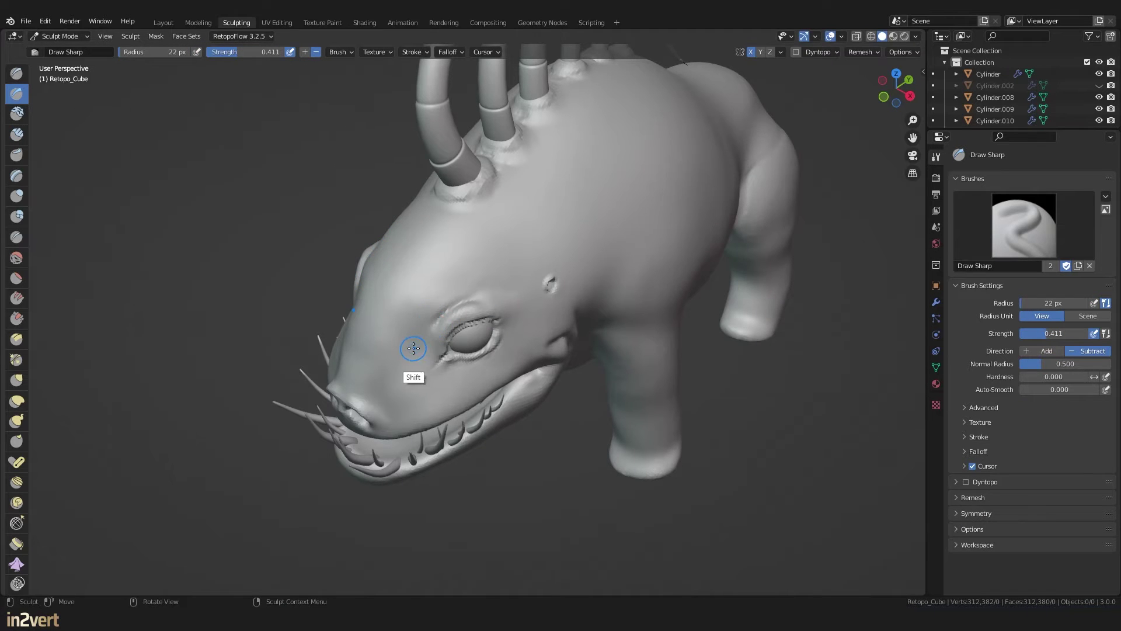
Step: Carve grooves across the nose, then shrink the brush to 19 px
middle_click_drag(414, 348, 374, 344)
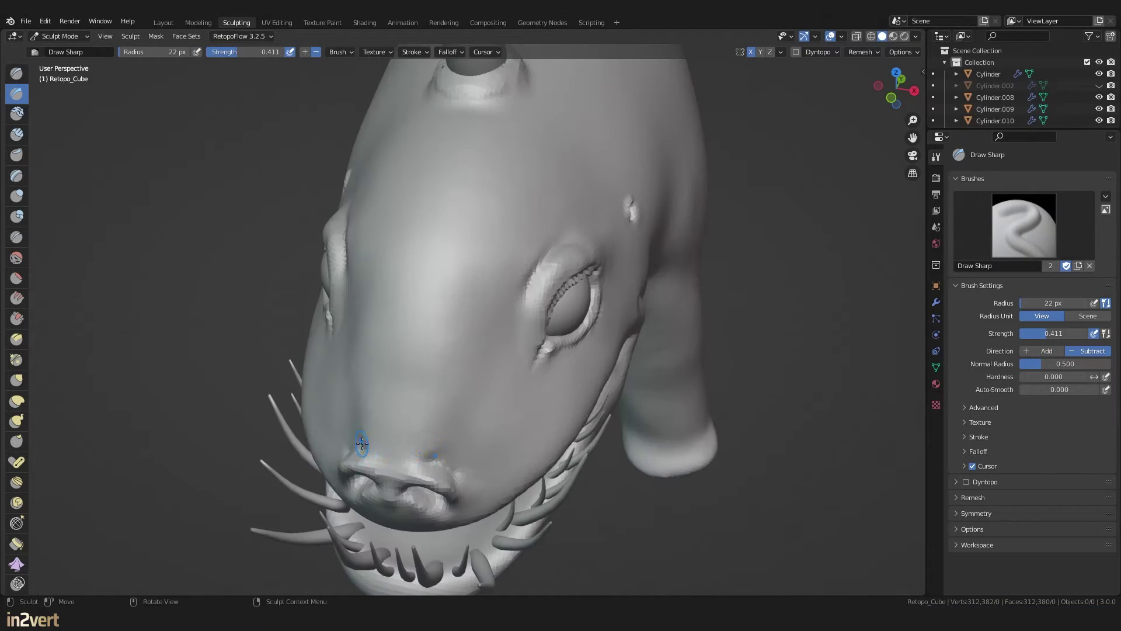
left_click_drag(433, 450, 371, 430, "ctrl")
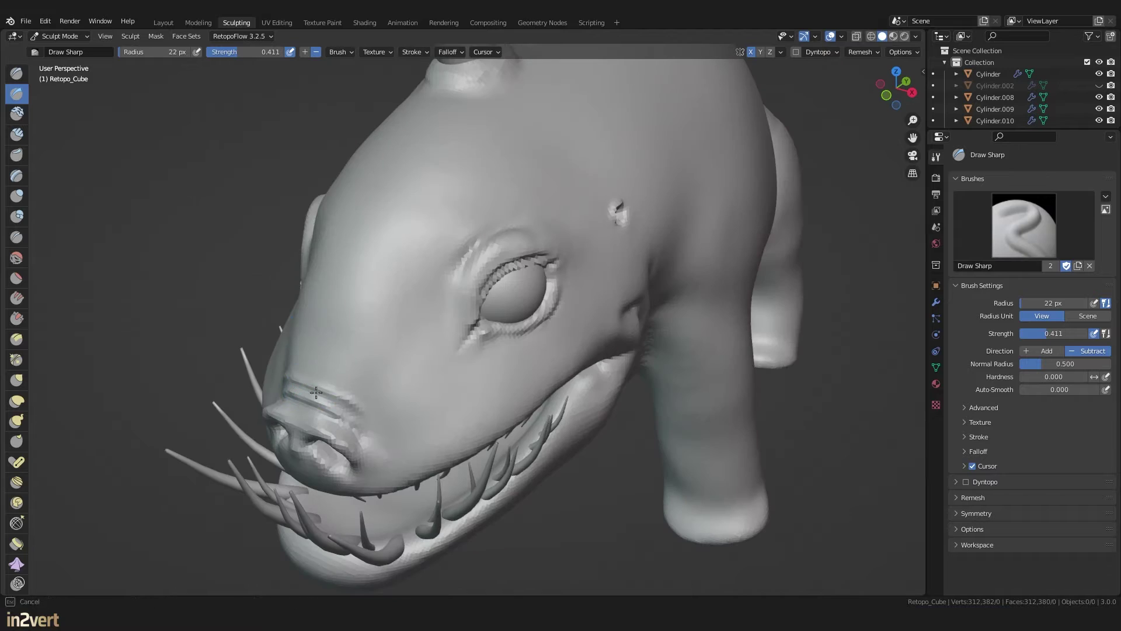
left_click_drag(289, 400, 331, 412, "ctrl")
left_click_drag(332, 412, 334, 416, "ctrl")
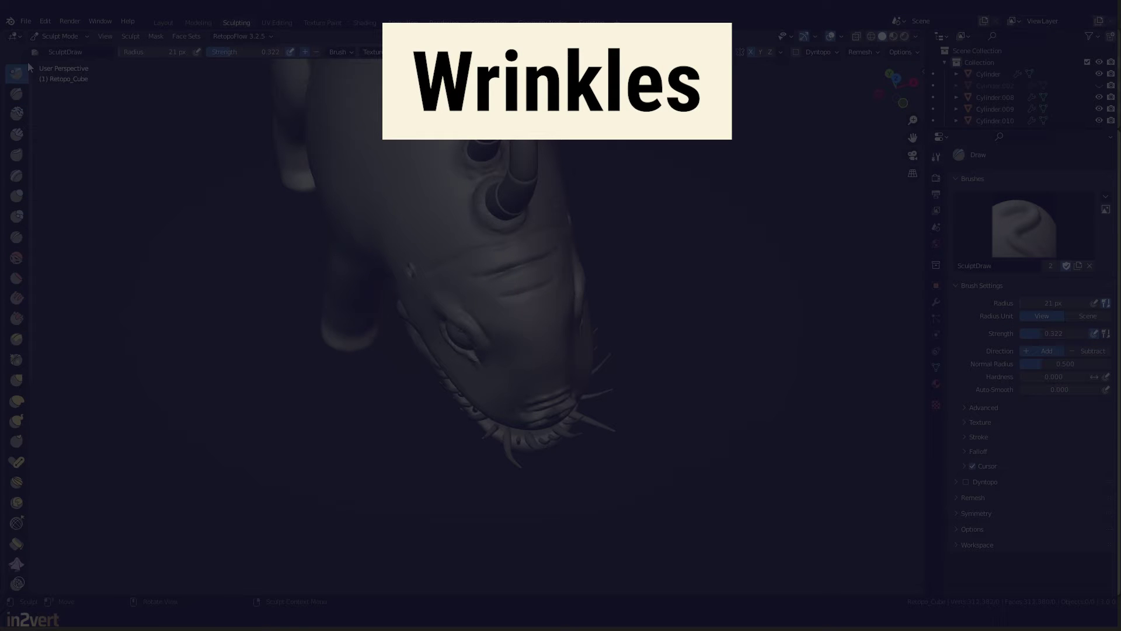
left_click(526, 277)
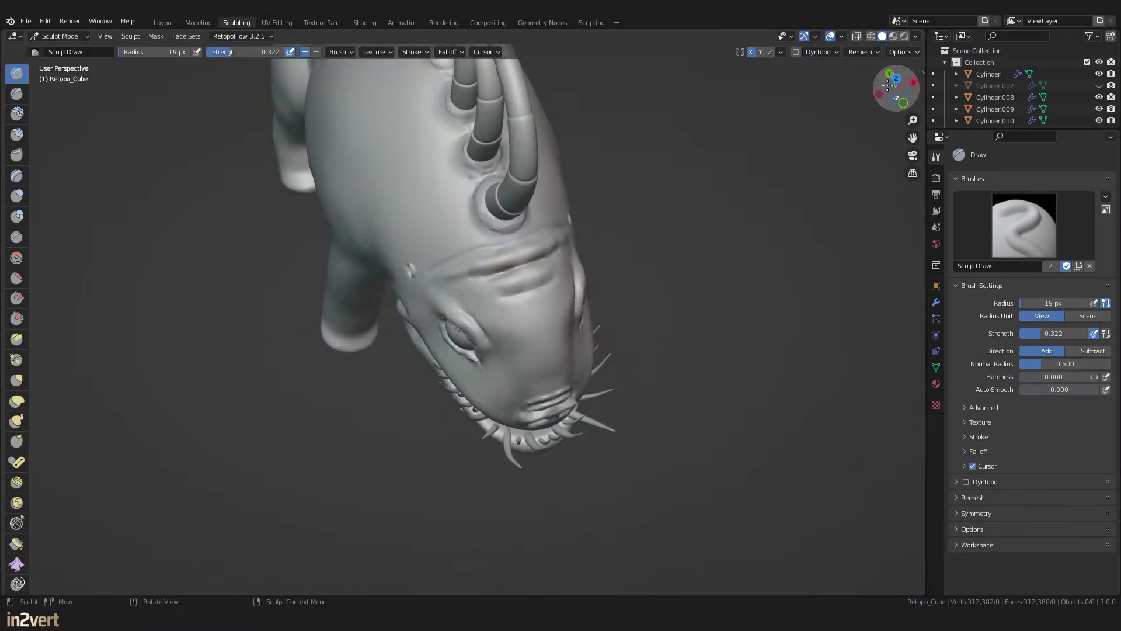
Step: Build muscle strips down the neck and shoulder from a side view
left_click_drag(894, 88, 889, 70)
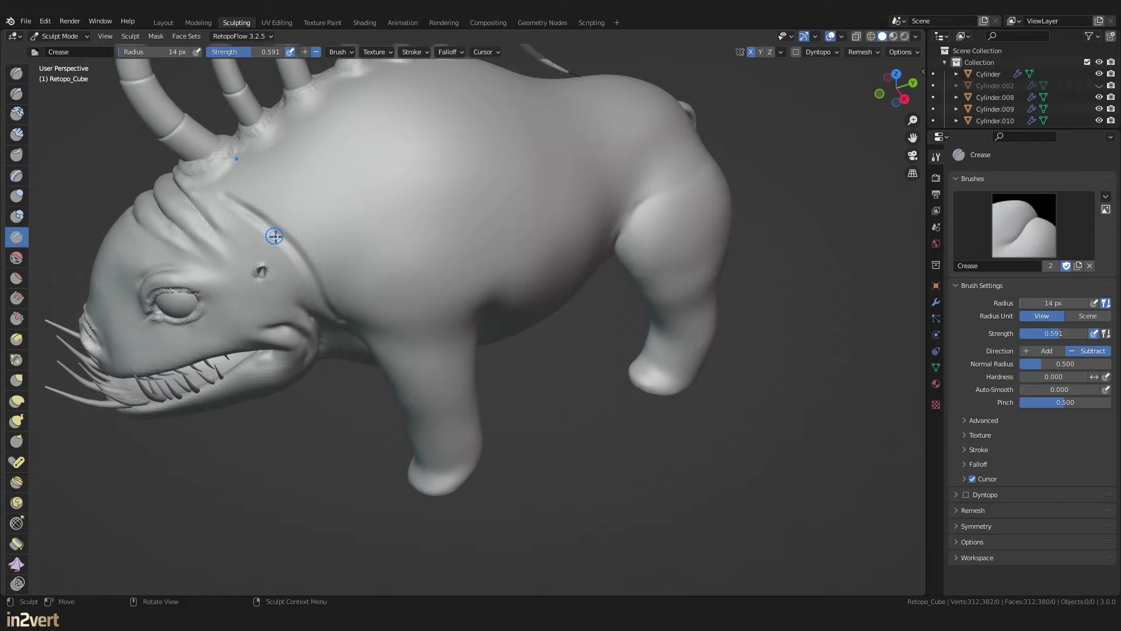
key("x")
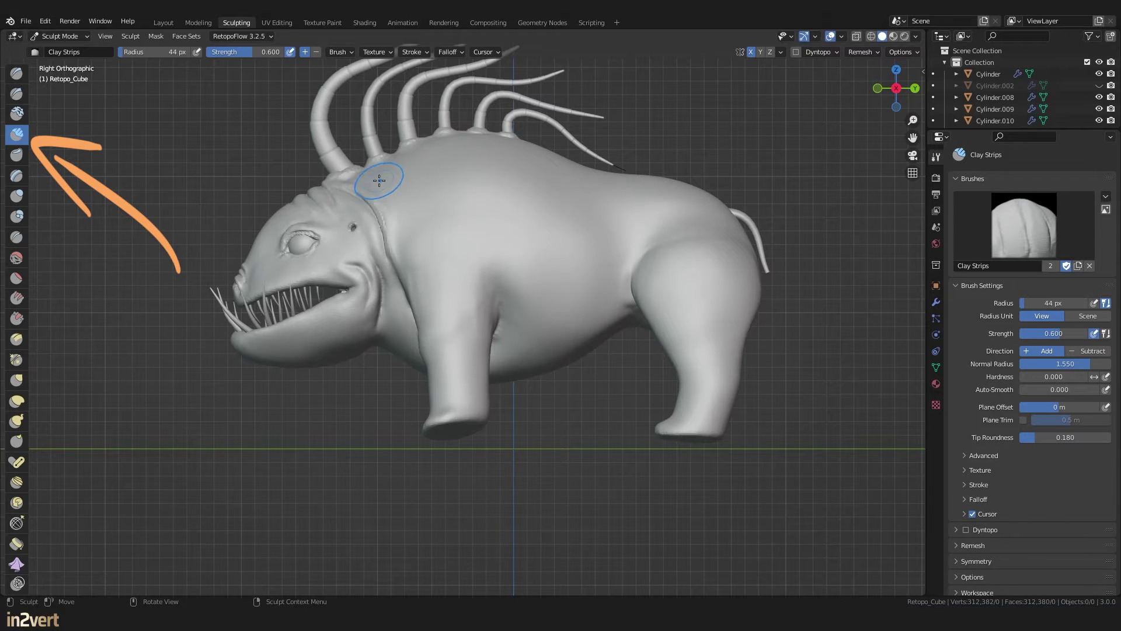
mouse_move(379, 180)
left_mouse_down()
mouse_move(426, 169)
mouse_move(455, 245)
mouse_move(486, 253)
mouse_move(470, 145)
mouse_move(525, 150)
mouse_move(576, 245)
mouse_move(576, 313)
mouse_move(608, 196)
mouse_move(630, 279)
left_mouse_up()
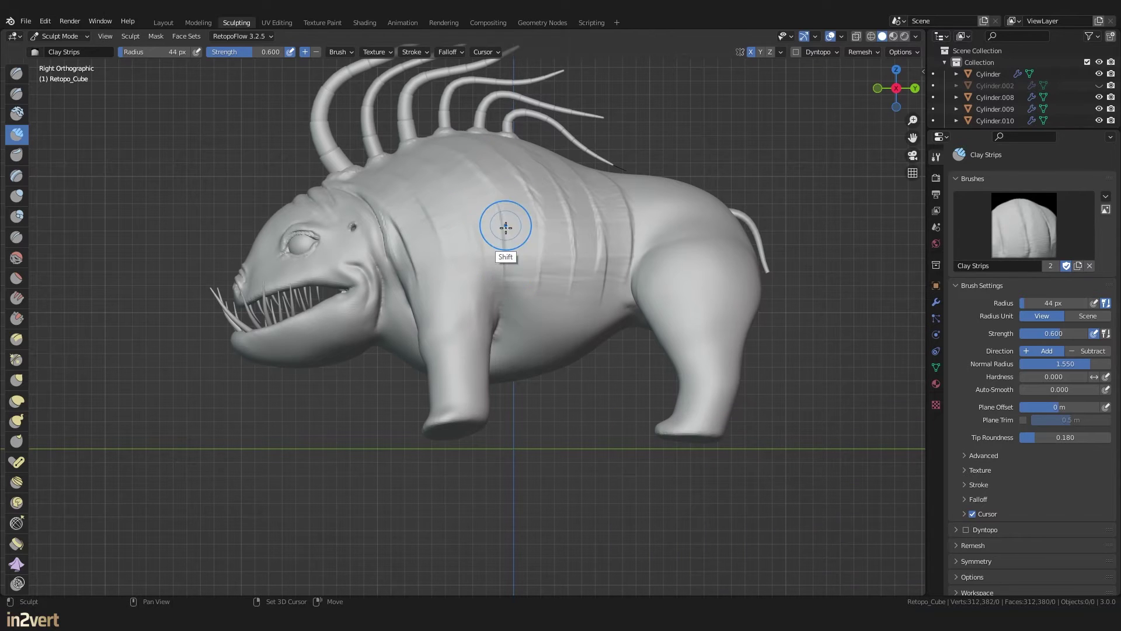
Step: Soften the flank stripe and carve a toe-splitting crease into the foot tip
mouse_move(569, 192)
left_mouse_down("shift")
mouse_move(586, 250)
mouse_move(616, 263)
mouse_move(622, 188)
mouse_move(624, 241)
left_mouse_up("shift")
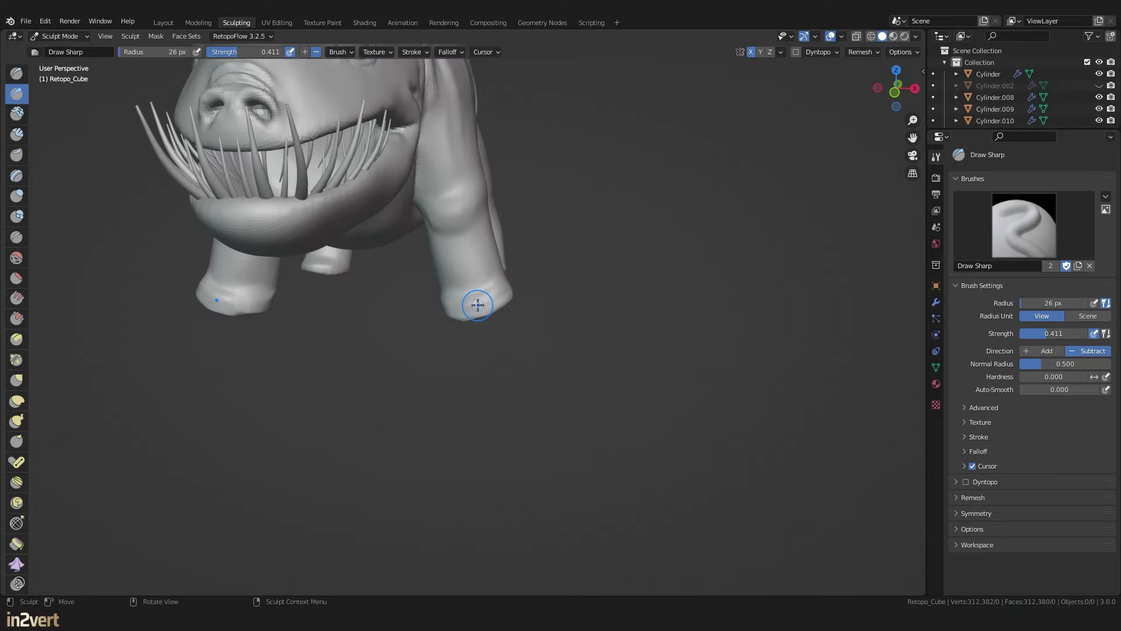
left_click_drag(478, 305, 477, 314)
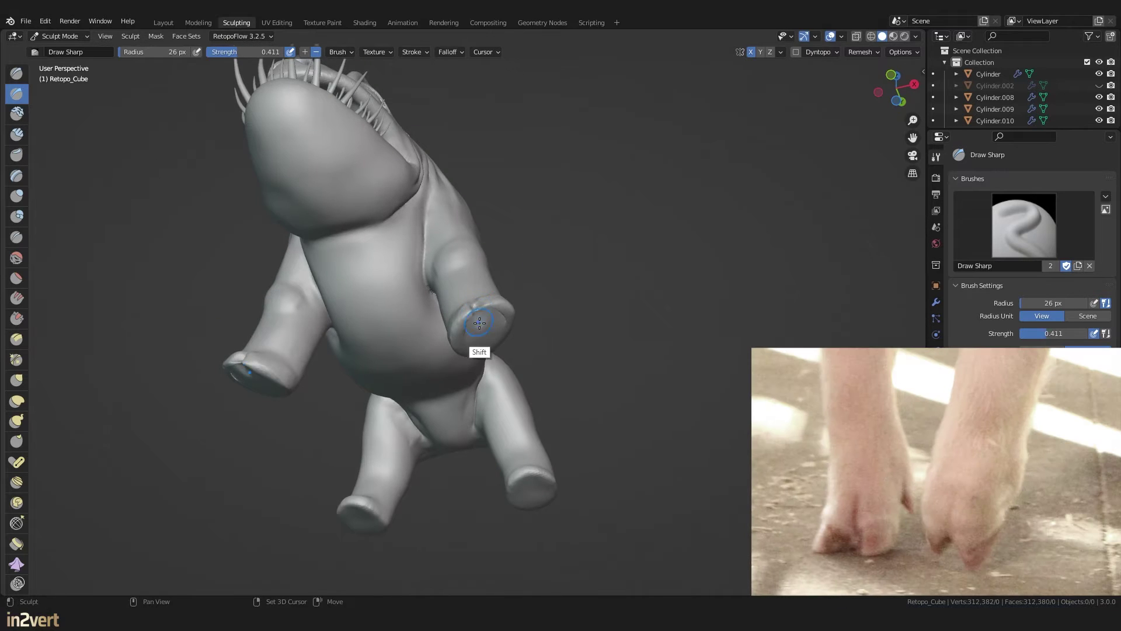
left_click_drag(479, 323, 477, 315, "shift")
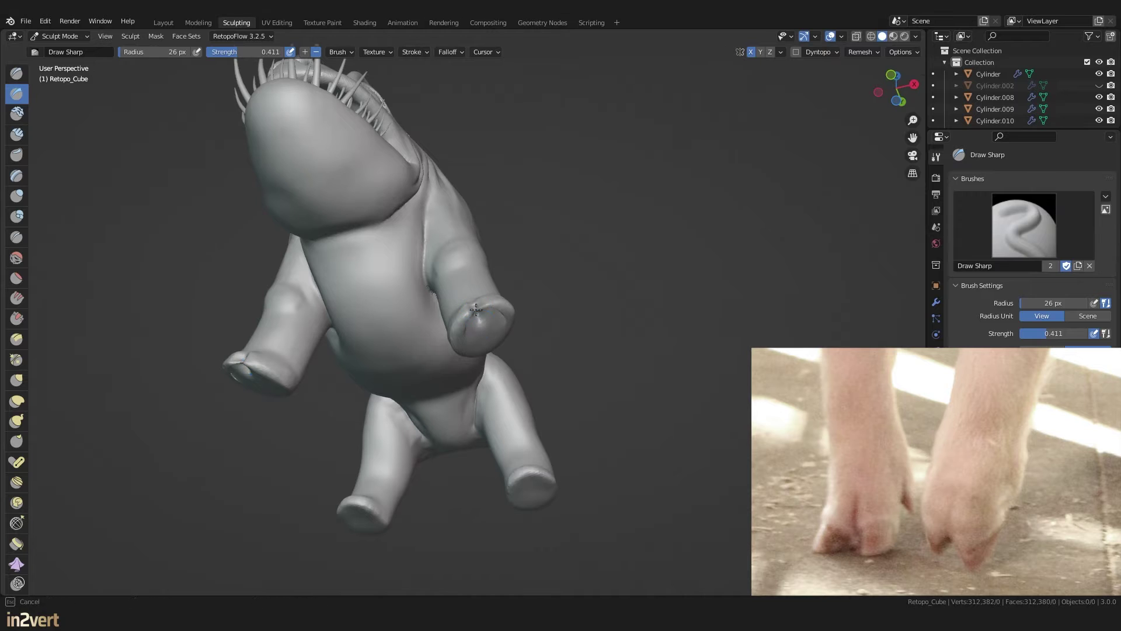
Step: Draw and deepen a crease ring on the leg above the foot
key("g")
mouse_move(478, 315)
middle_mouse_down()
mouse_move(461, 331)
mouse_move(471, 336)
mouse_move(452, 328)
middle_mouse_up()
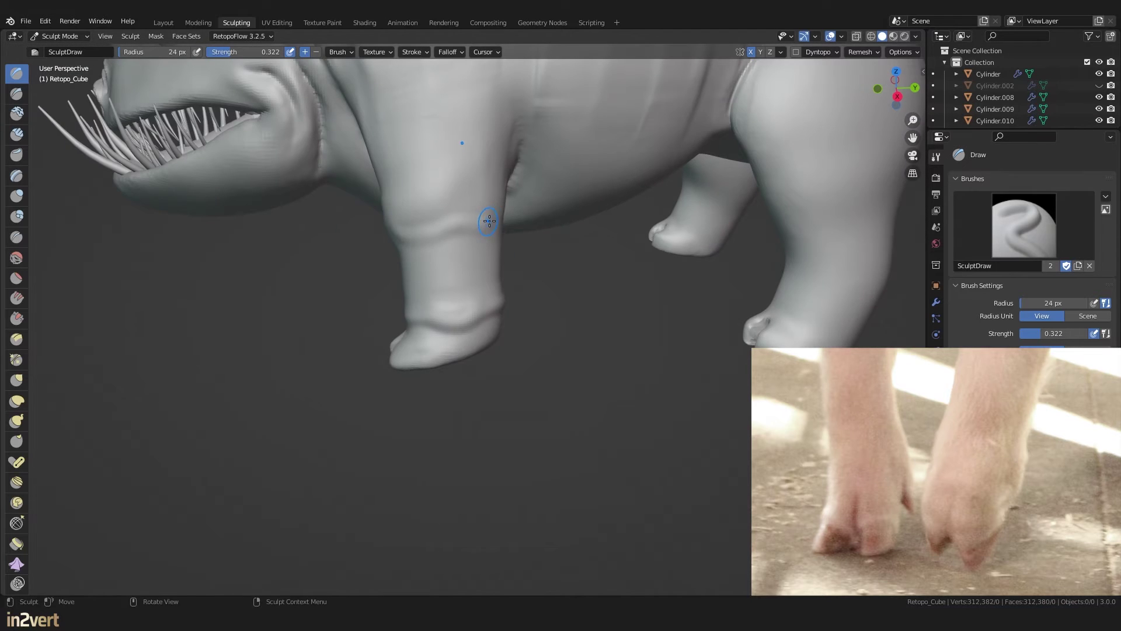
mouse_move(465, 212)
left_mouse_down("shift")
mouse_move(433, 216)
mouse_move(458, 181)
left_mouse_up("shift")
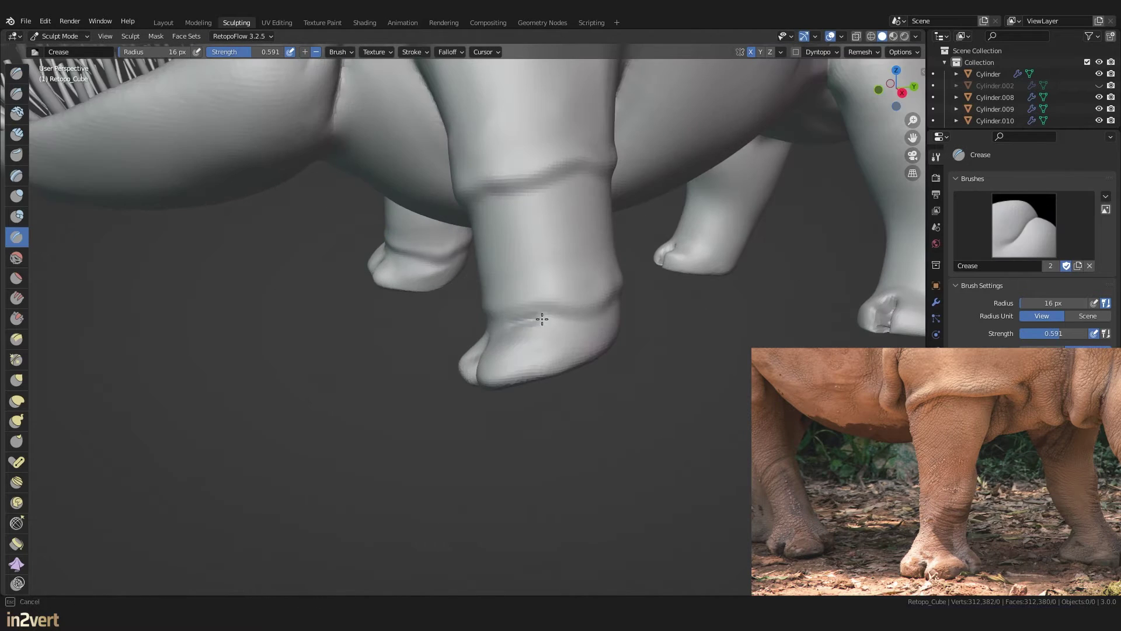
mouse_move(581, 318)
left_mouse_down()
mouse_move(527, 312)
mouse_move(595, 294)
mouse_move(557, 310)
mouse_move(590, 299)
mouse_move(495, 315)
left_mouse_up()
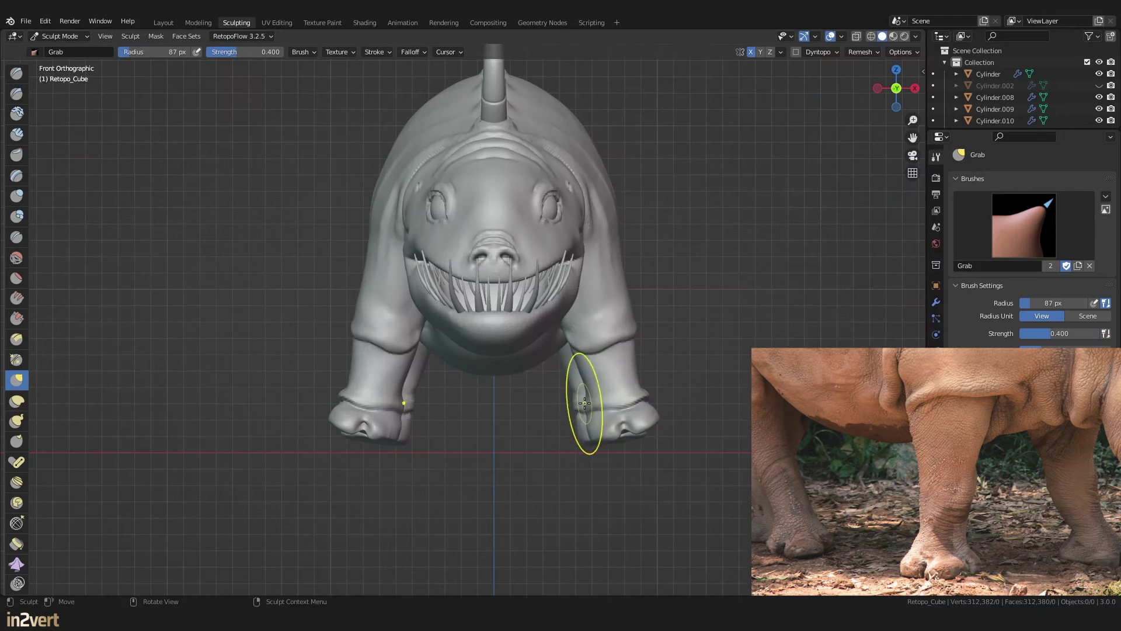
left_click_drag(590, 401, 640, 376)
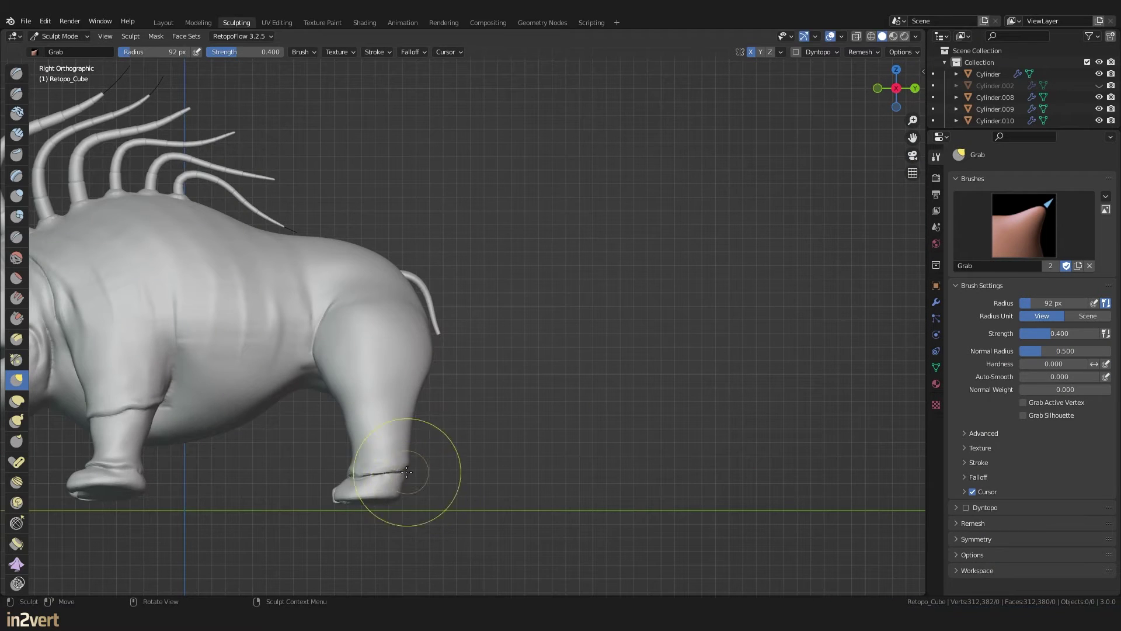
Step: Reshape the hind legs and feet with the Grab brush at 45–88 px
mouse_move(400, 476)
left_mouse_down()
mouse_move(401, 447)
mouse_move(335, 497)
mouse_move(309, 496)
mouse_move(413, 420)
left_mouse_up()
key("f")
left_click(400, 426)
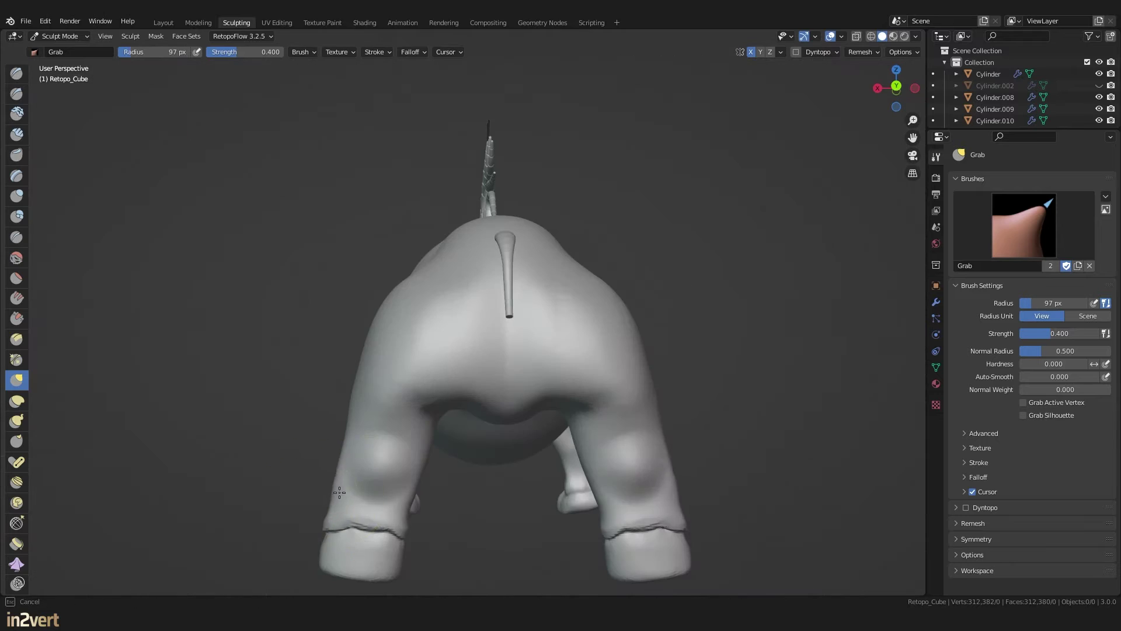
mouse_move(362, 491)
left_mouse_down()
mouse_move(412, 494)
mouse_move(345, 472)
mouse_move(429, 456)
mouse_move(337, 452)
left_mouse_up()
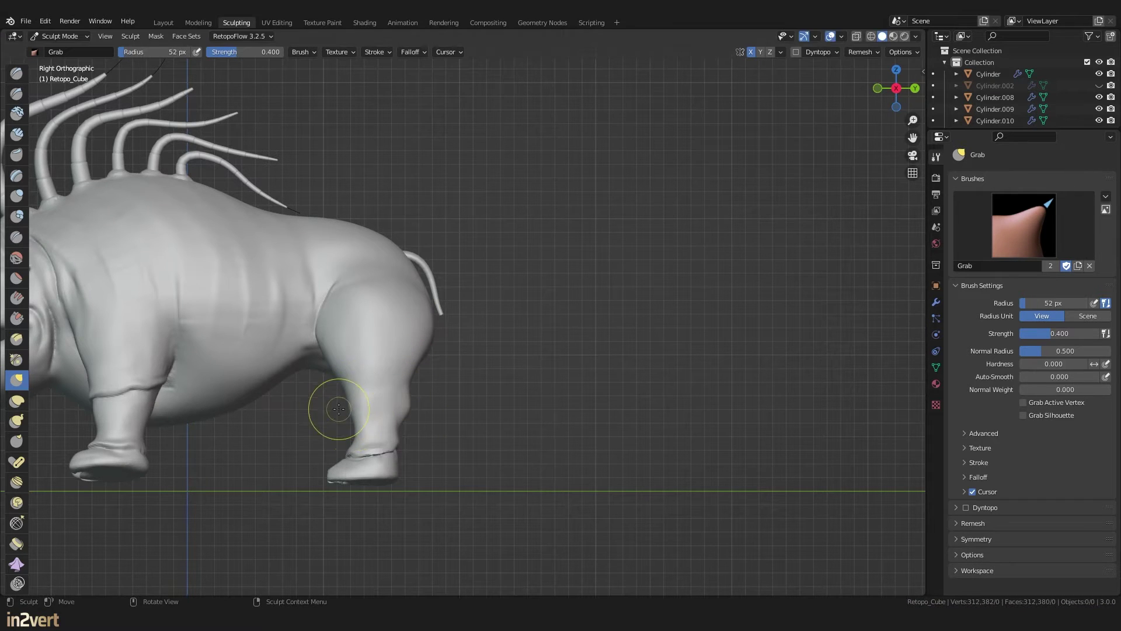
key("f")
left_click(366, 401)
middle_click_drag(358, 413, 426, 393, "shift")
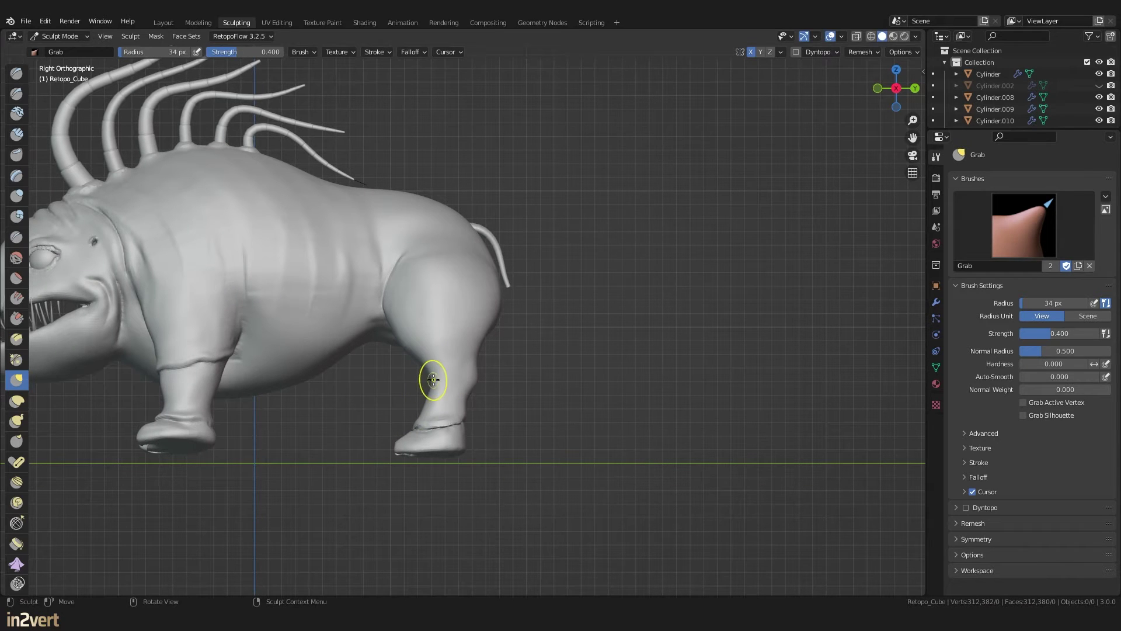
key("f")
left_click(493, 385)
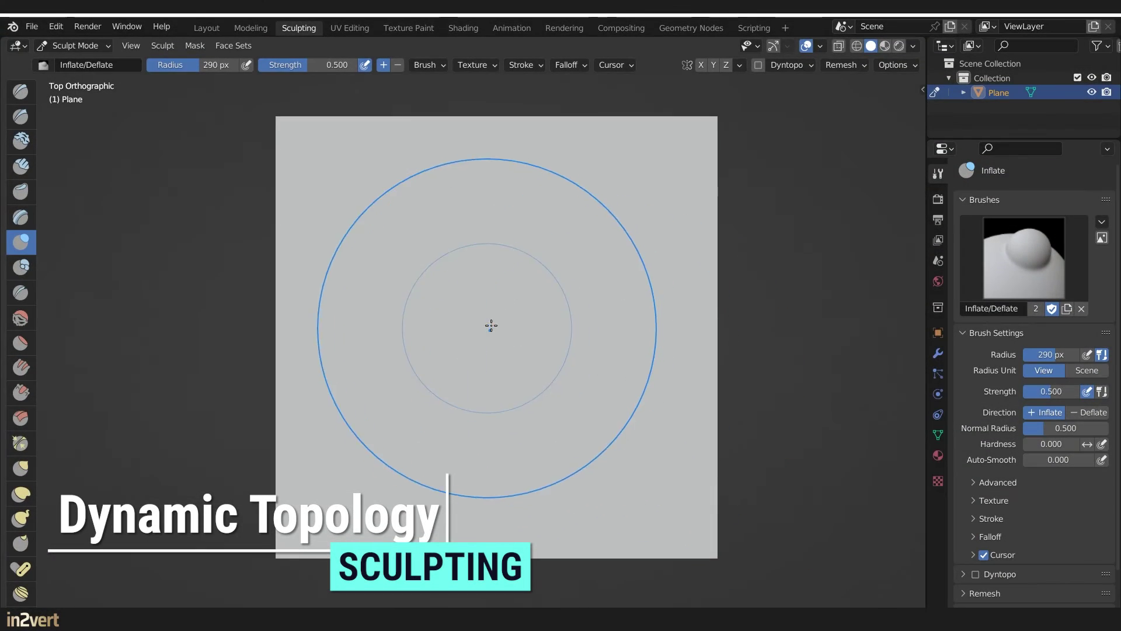
Step: Undo the test relief on the plane and select the Draw brush
mouse_move(498, 331)
left_mouse_down()
mouse_move(483, 604)
mouse_move(489, 574)
left_mouse_up()
key("ctrl+z")
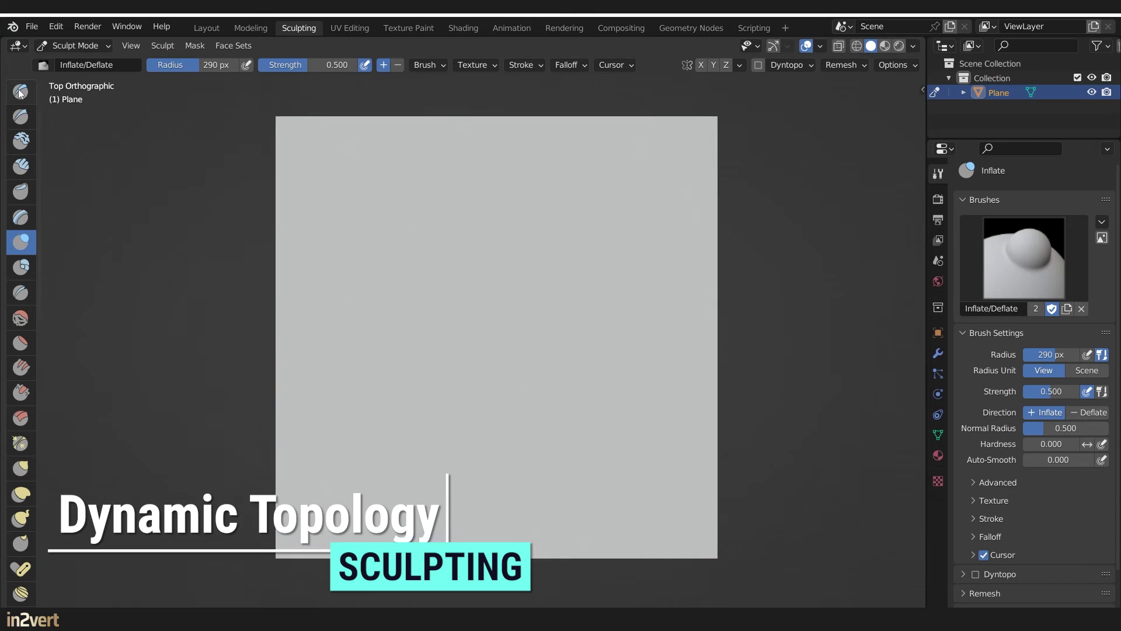
left_click(20, 92)
Step: Enable Dyntopo with Constant Detail at resolution 80
left_click(759, 65)
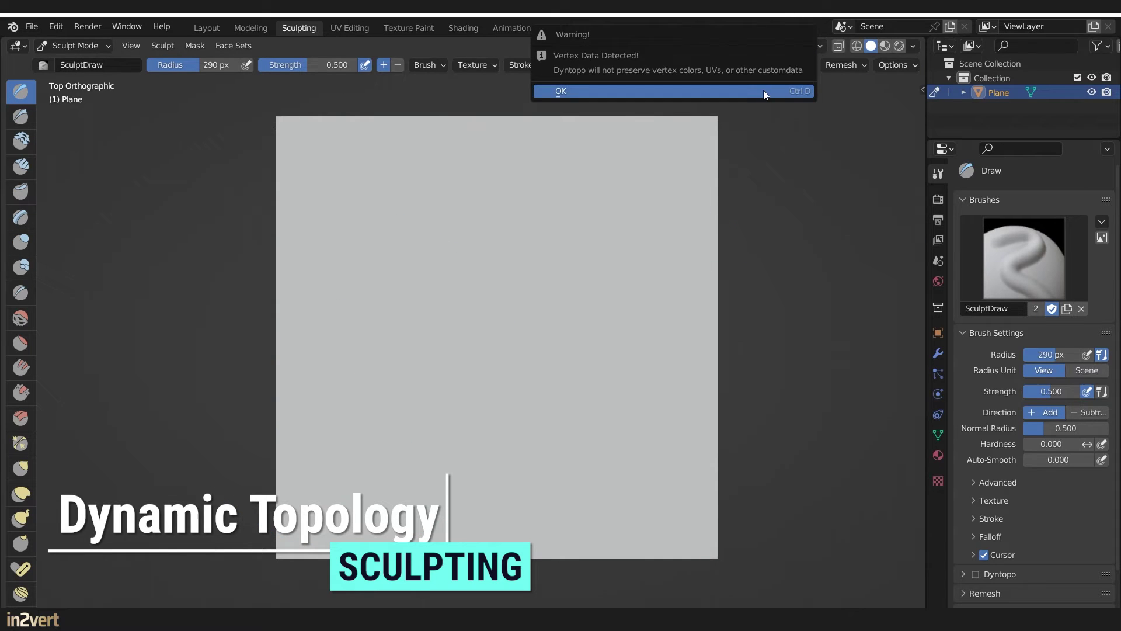
left_click(763, 90)
left_click(810, 66)
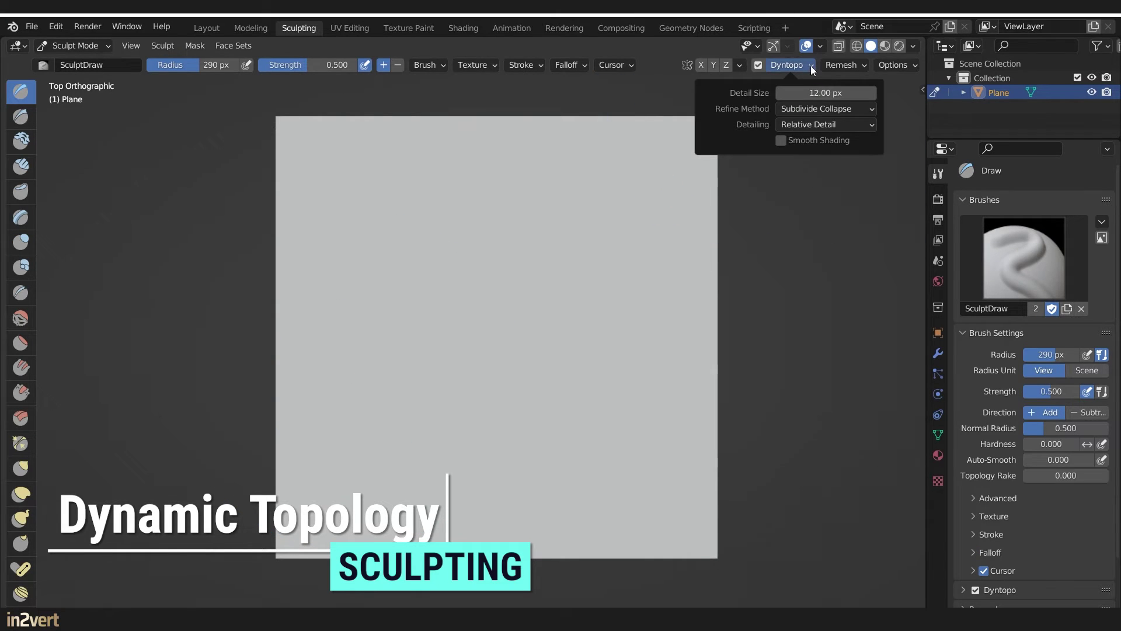
left_click(821, 124)
left_click(821, 157)
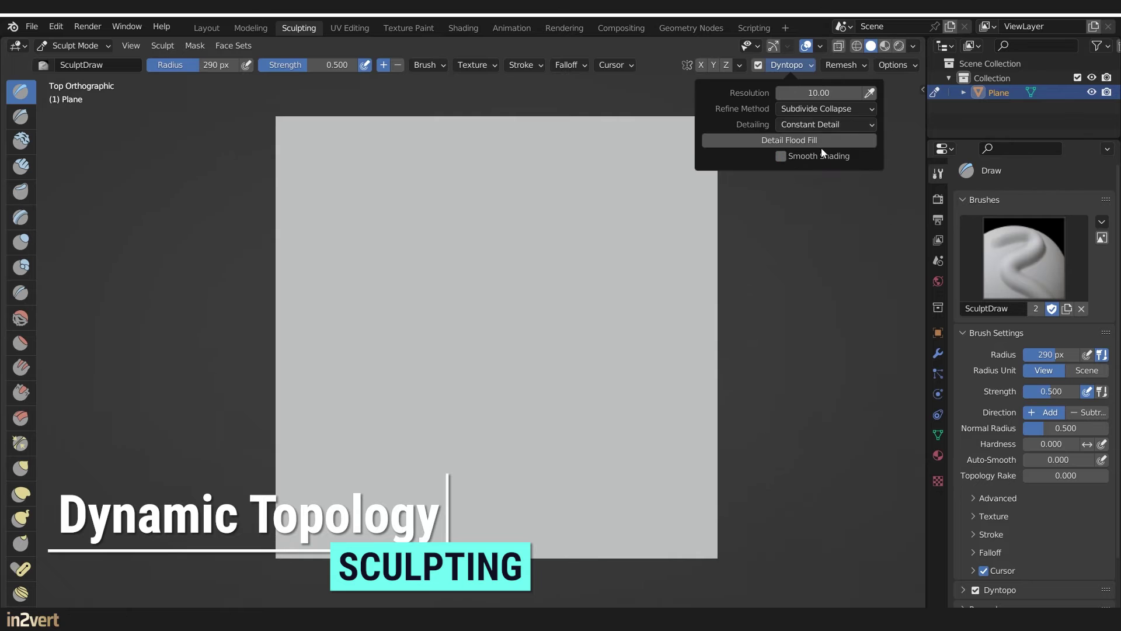
left_click(822, 93)
type("2")
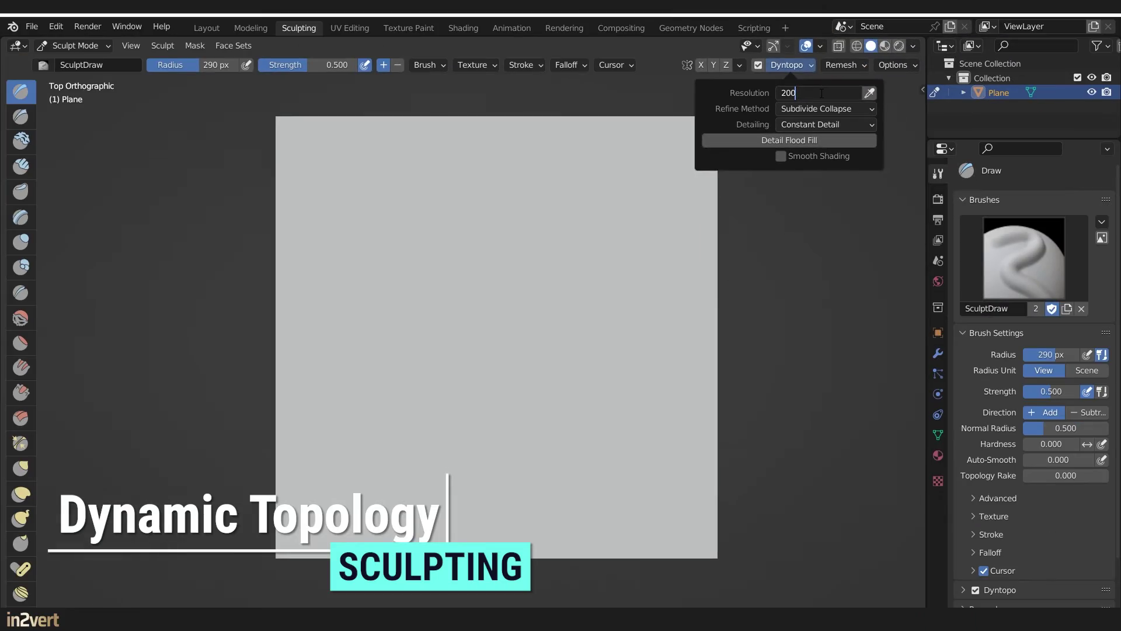
key("Return")
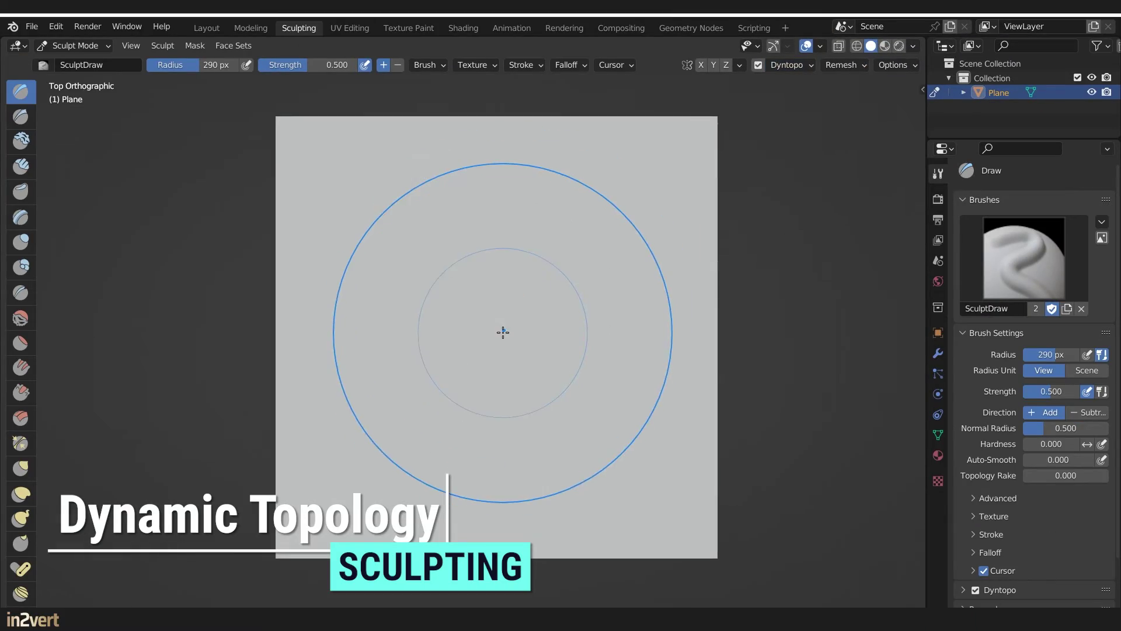
left_click(503, 333)
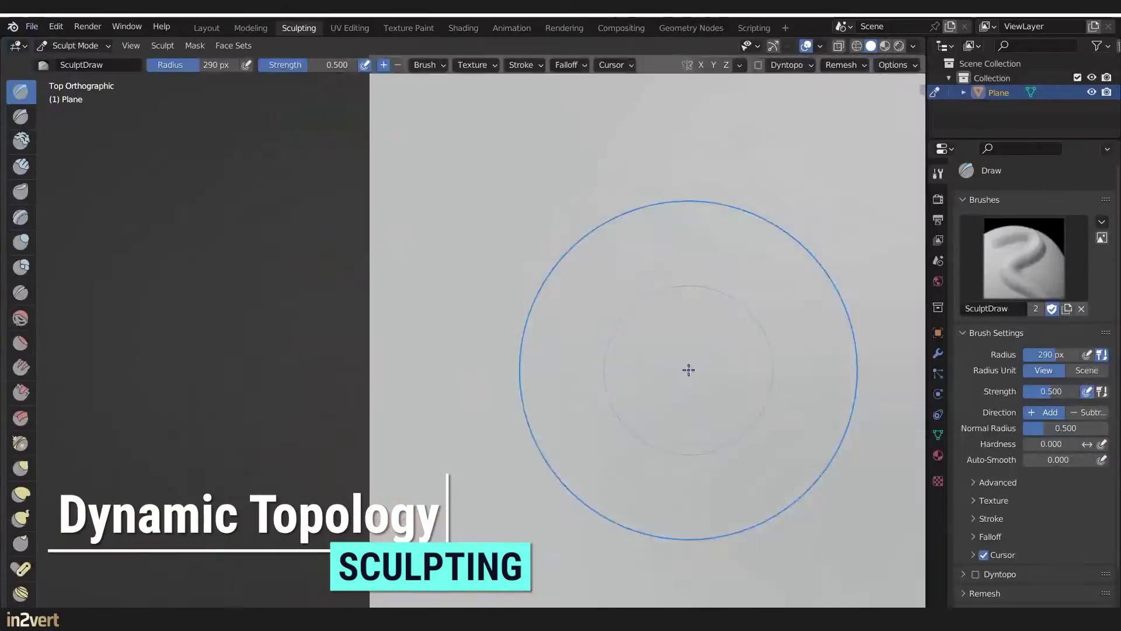
scroll(485, 331, "down", 2)
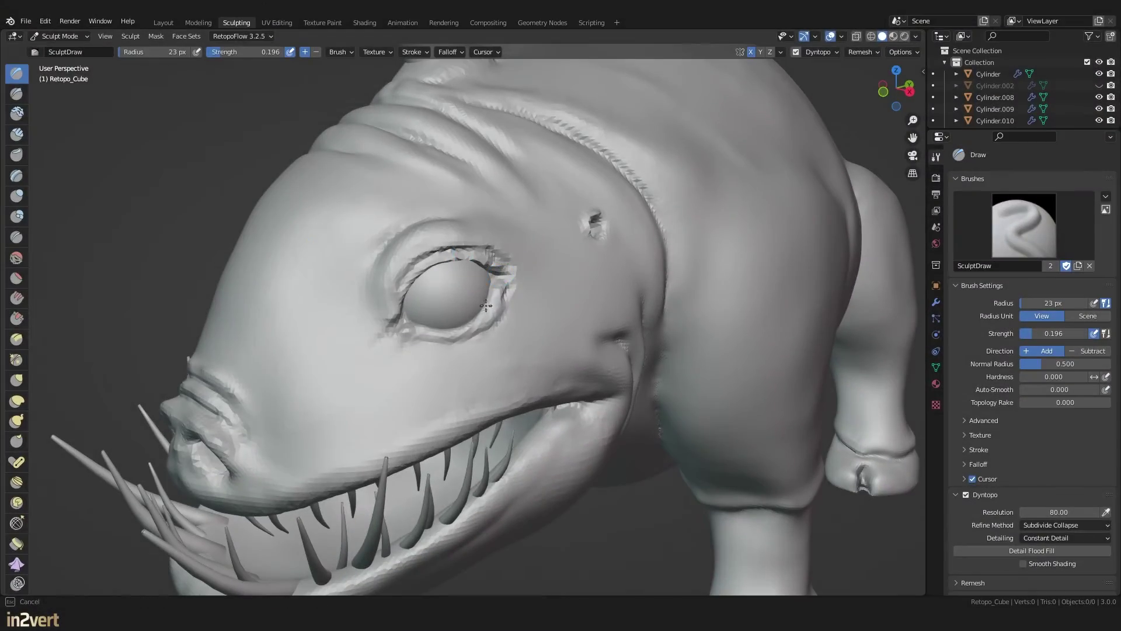
Step: Smooth and deepen the eyelid rims, then smooth the snout with Draw Sharp
left_click_drag(473, 337, 396, 307, "shift")
mouse_move(471, 240)
left_mouse_down("shift")
mouse_move(513, 253)
mouse_move(521, 283)
left_mouse_up("shift")
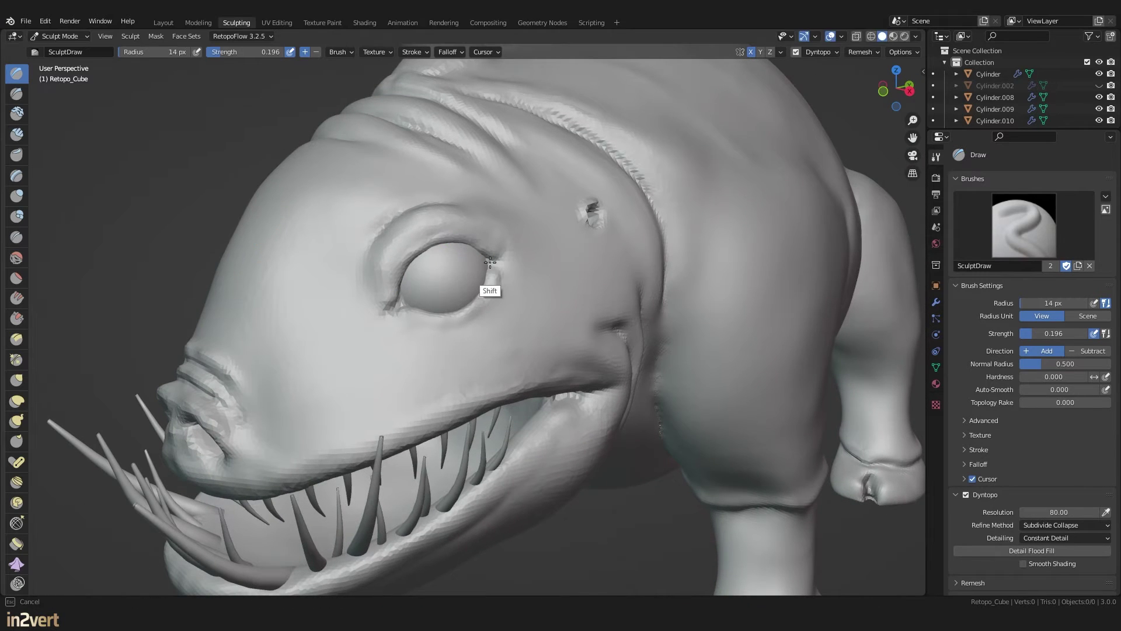
left_click_drag(385, 289, 416, 237, "ctrl")
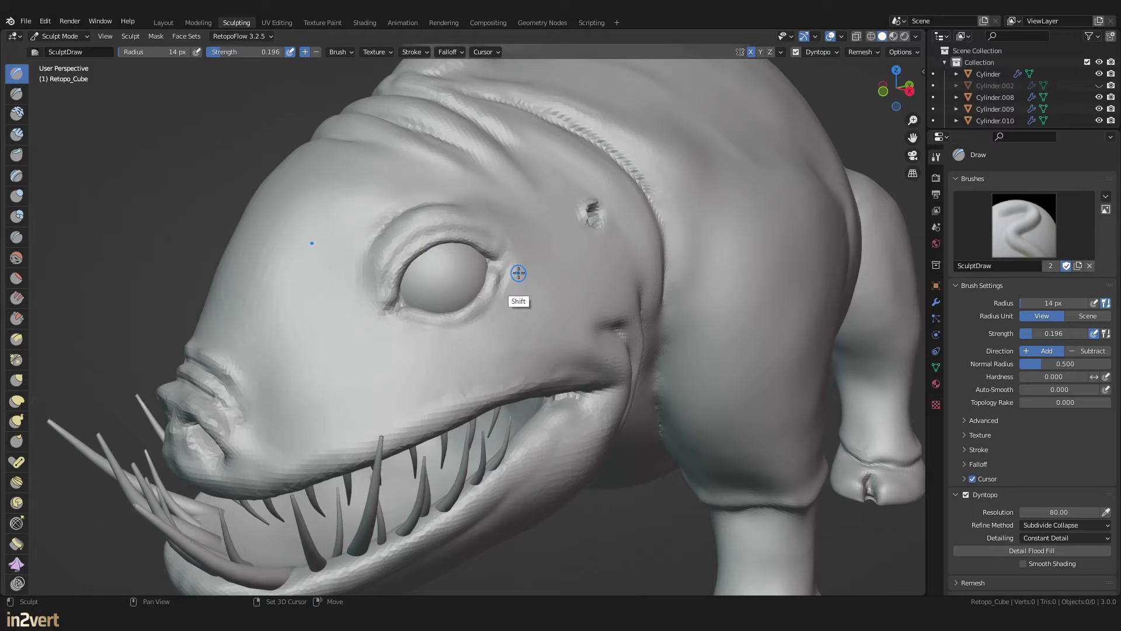
key("shift+x")
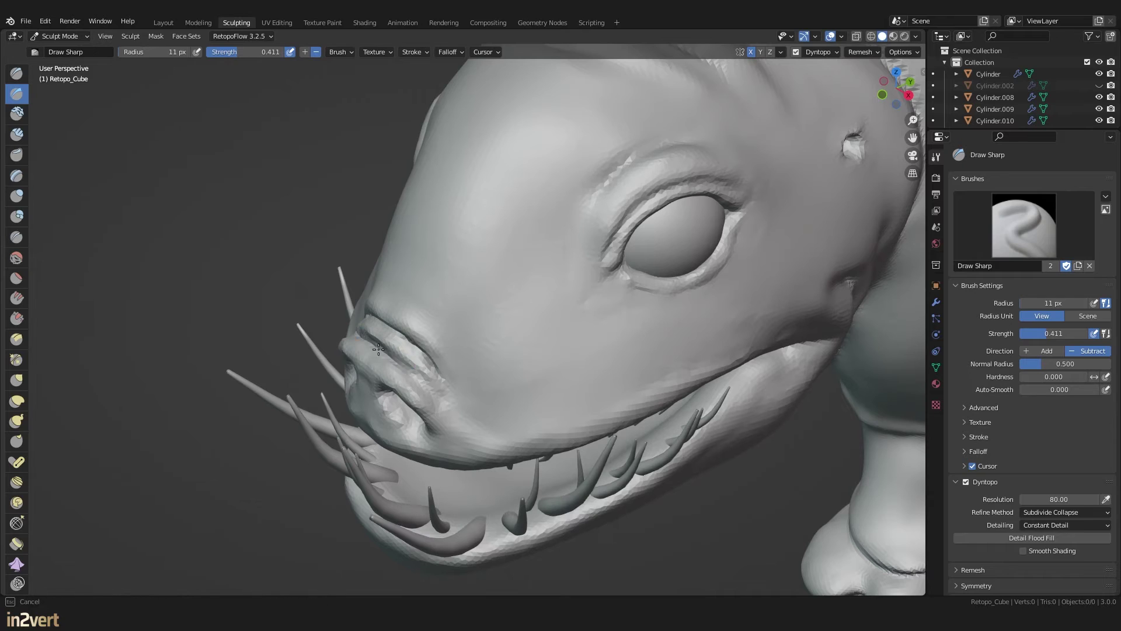
left_click_drag(403, 373, 435, 403, "shift")
left_click_drag(435, 403, 449, 407, "shift")
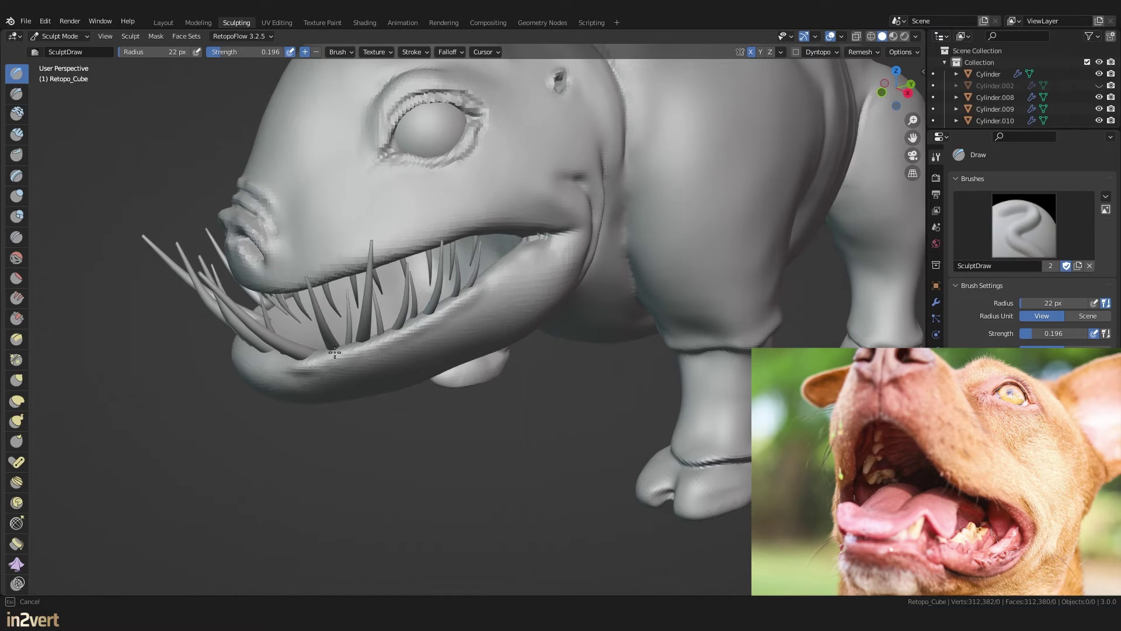
Step: Carve a lower-jaw crease, build the gum ridge to the tip, and smooth it
middle_click_drag(251, 354, 350, 353)
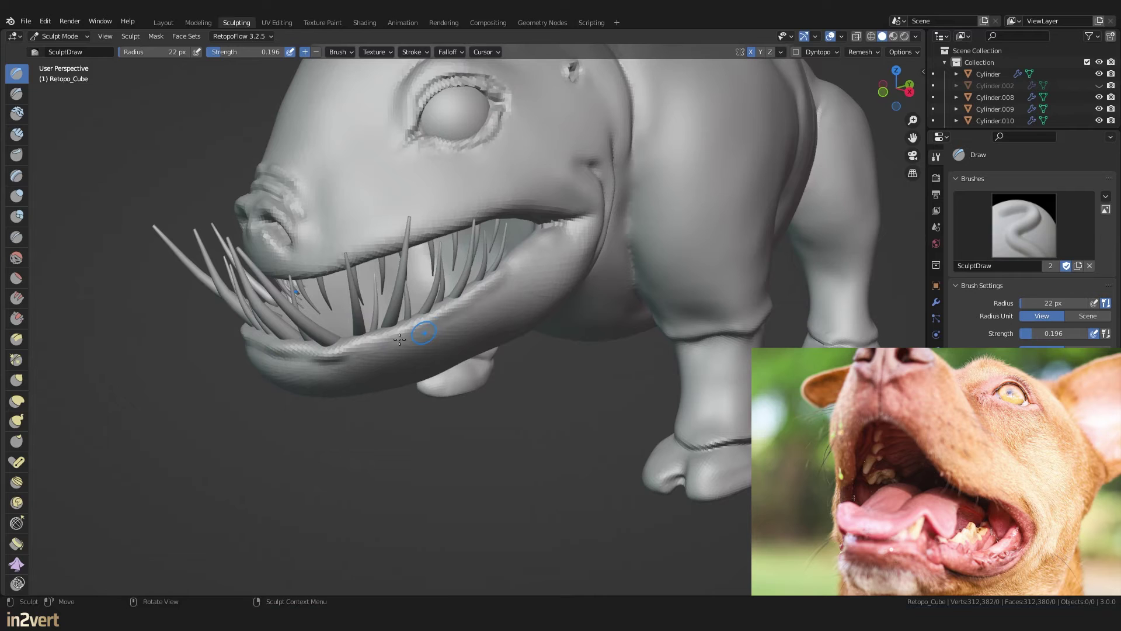
mouse_move(374, 340)
left_mouse_down()
mouse_move(509, 277)
mouse_move(504, 268)
mouse_move(534, 265)
mouse_move(389, 353)
mouse_move(351, 358)
left_mouse_up()
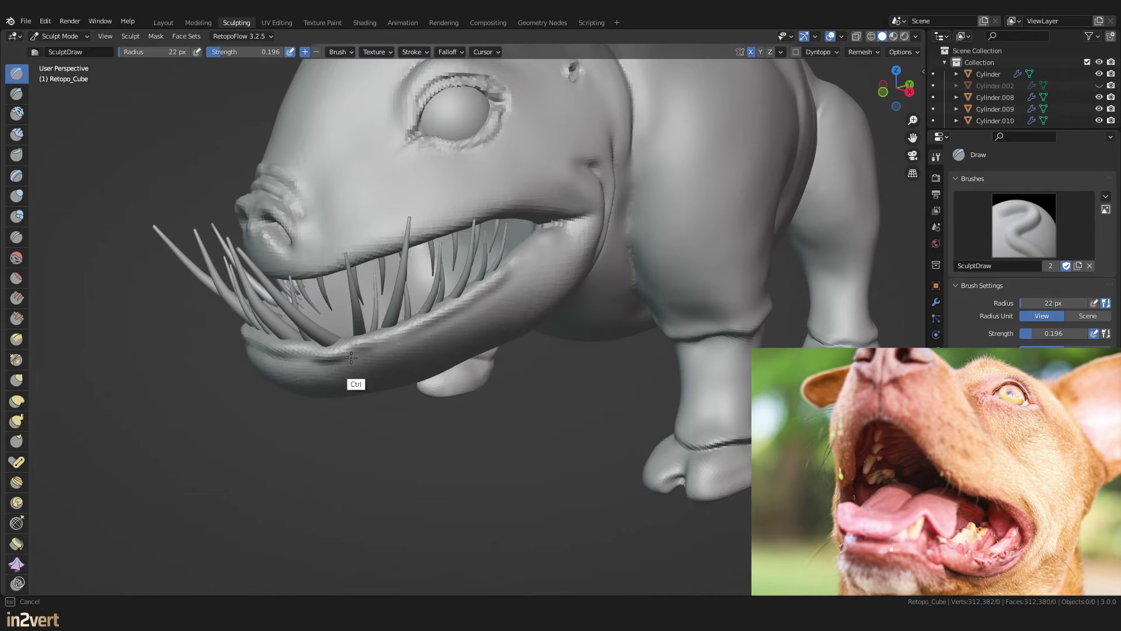
mouse_move(277, 361)
left_mouse_down("ctrl")
mouse_move(438, 363)
mouse_move(358, 370)
left_mouse_up("ctrl")
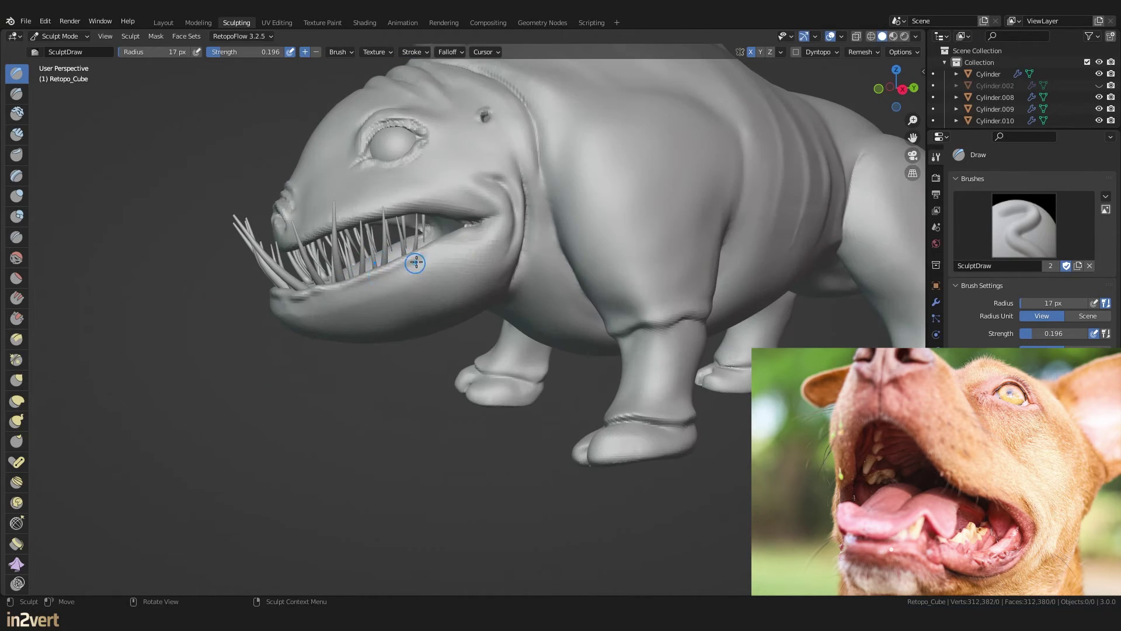
mouse_move(415, 262)
left_mouse_down()
mouse_move(457, 235)
mouse_move(381, 277)
left_mouse_up()
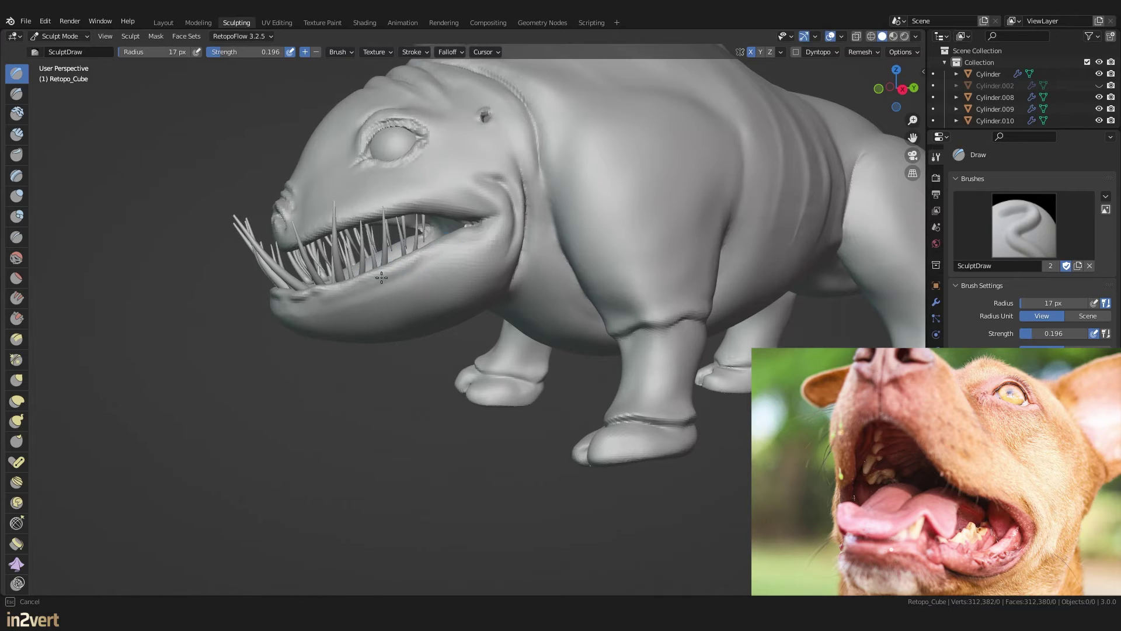
left_click_drag(276, 299, 299, 297)
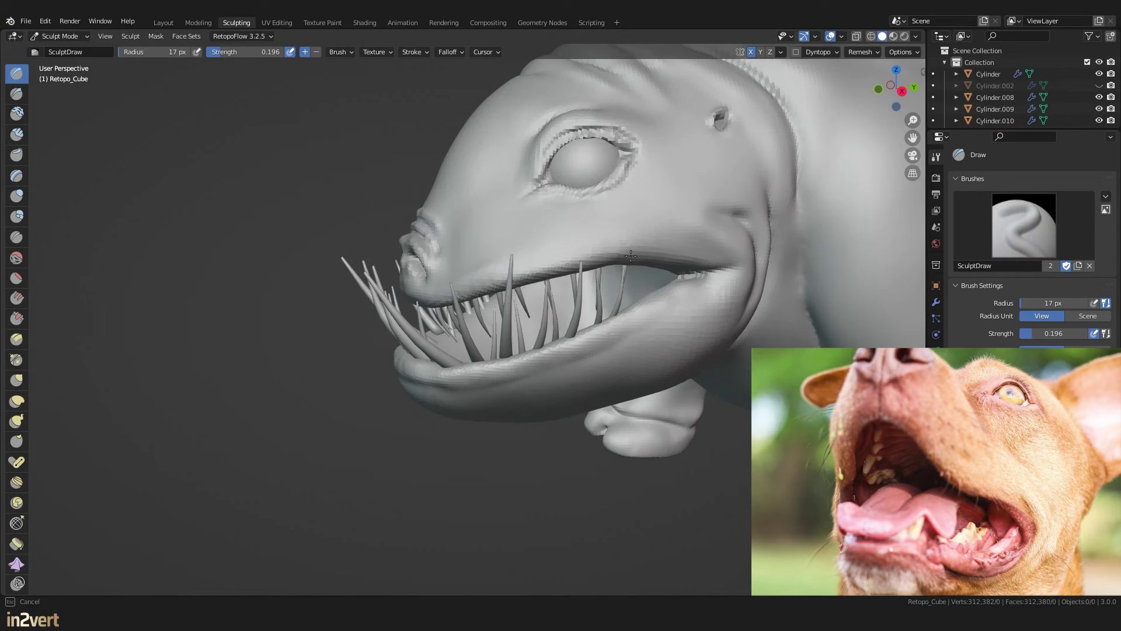
mouse_move(463, 258)
left_mouse_down("shift")
mouse_move(638, 225)
mouse_move(520, 233)
mouse_move(491, 274)
mouse_move(690, 260)
left_mouse_up("shift")
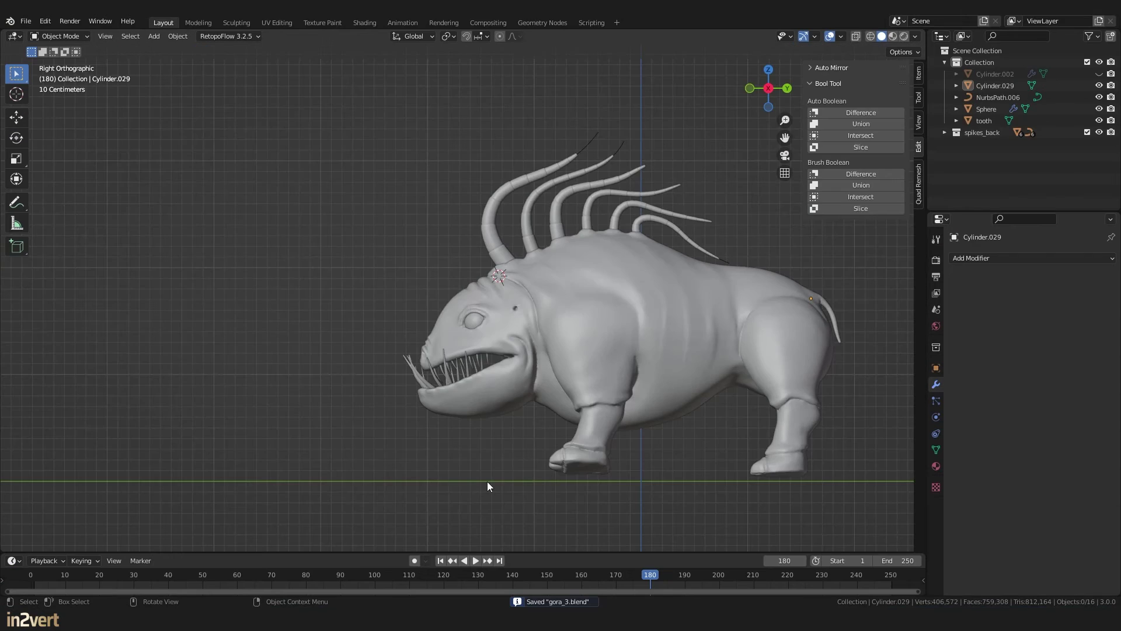
Step: Add a cube with a level 5 Subdivision Surface modifier and apply it
key("shift+a")
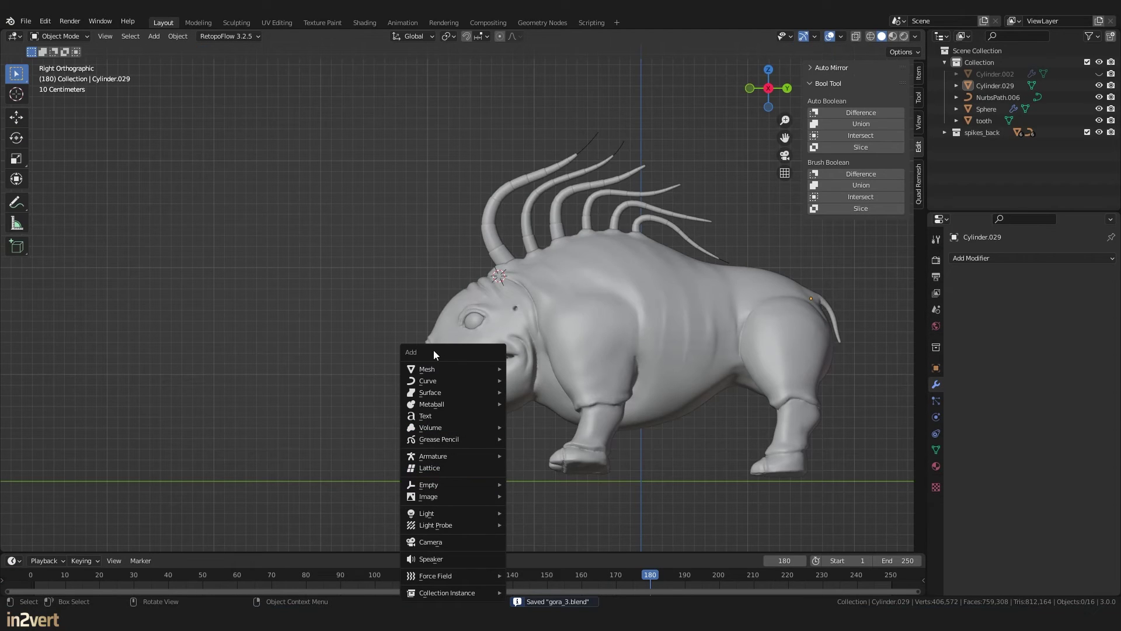
mouse_move(439, 368)
left_click(576, 128)
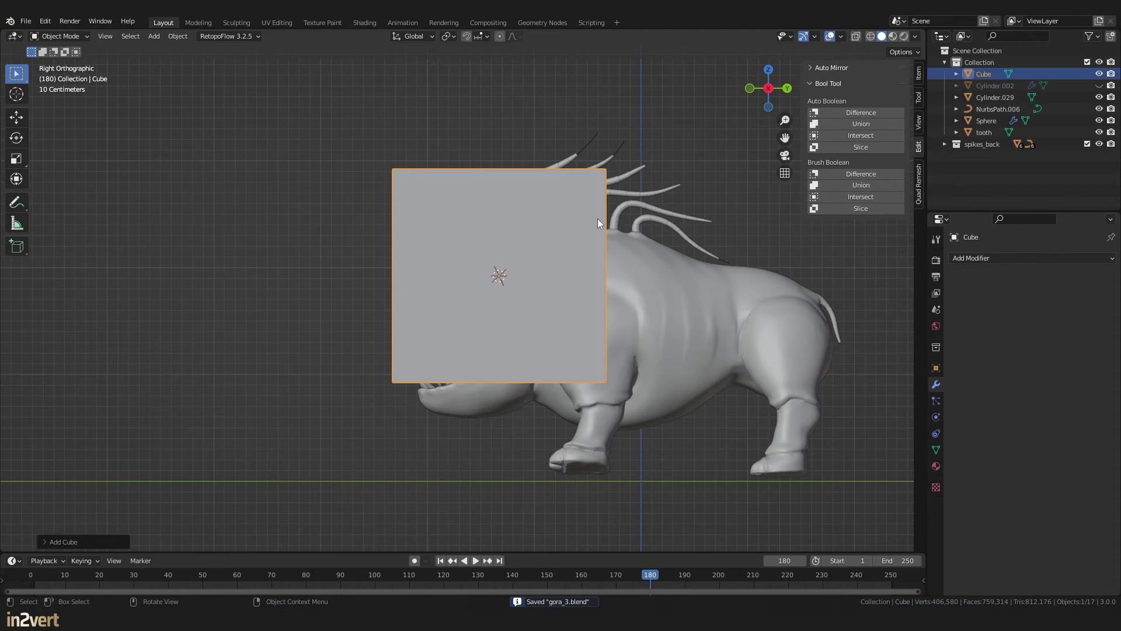
left_click(998, 257)
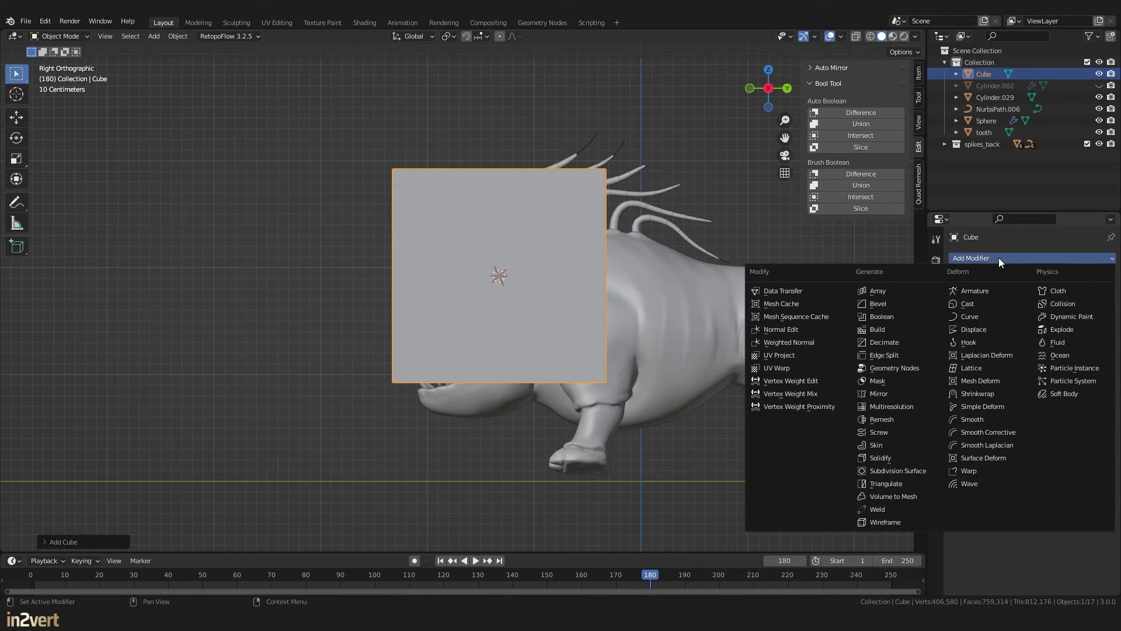
left_click(913, 475)
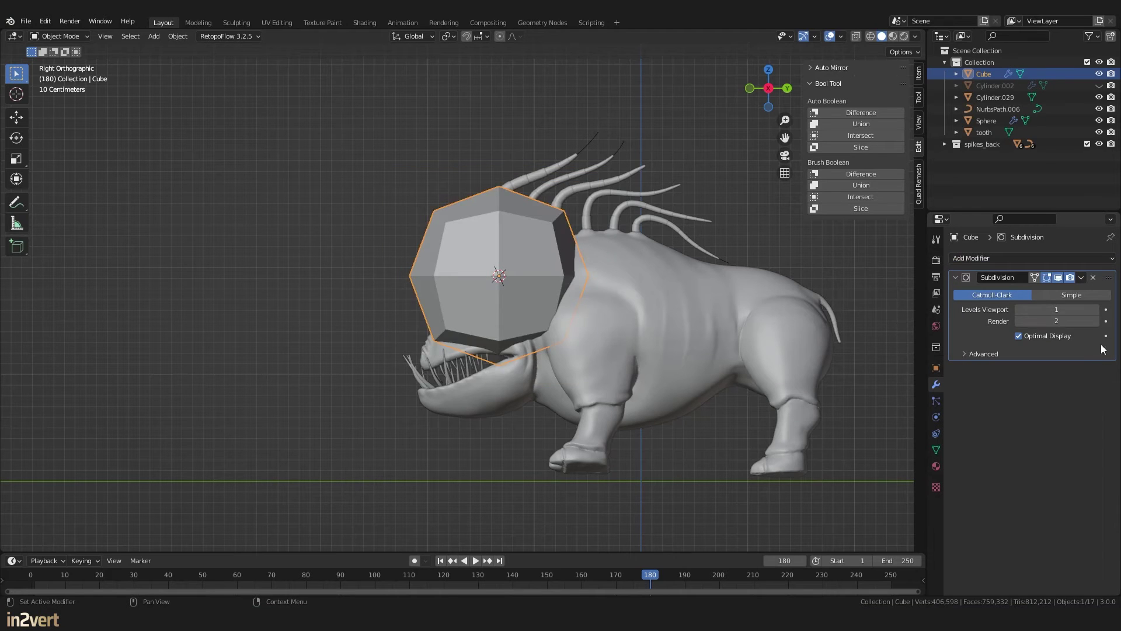
left_click(1095, 309)
left_click(1095, 310)
left_click(1096, 310)
left_click(1095, 309)
left_click(1082, 278)
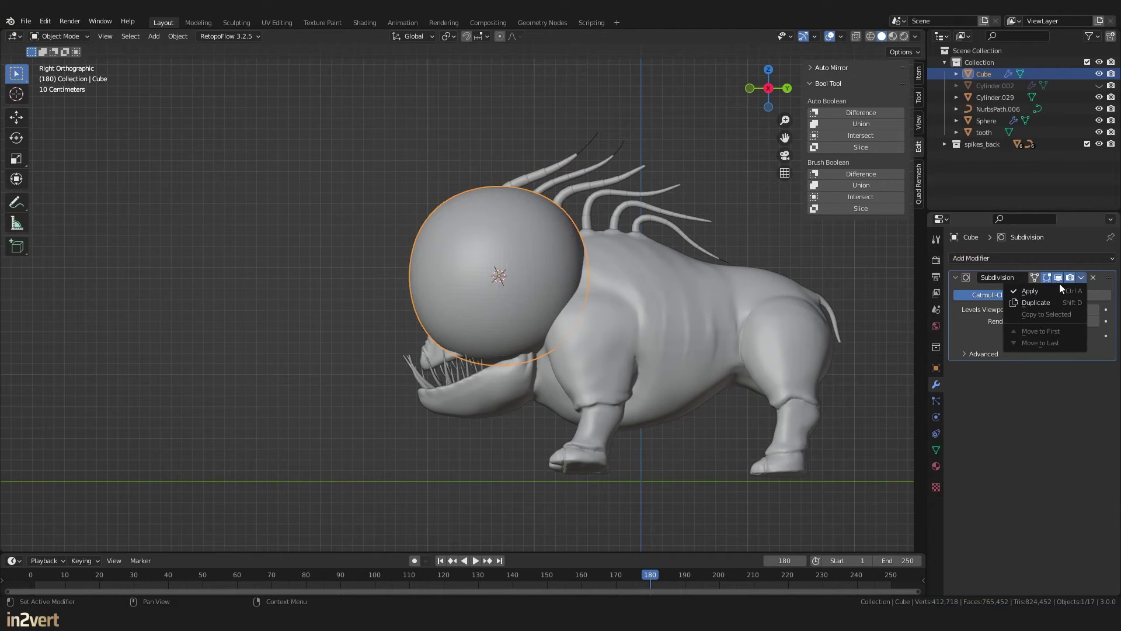
left_click(1017, 291)
Step: Scale the sphere down and place it on the creature's head
key("s")
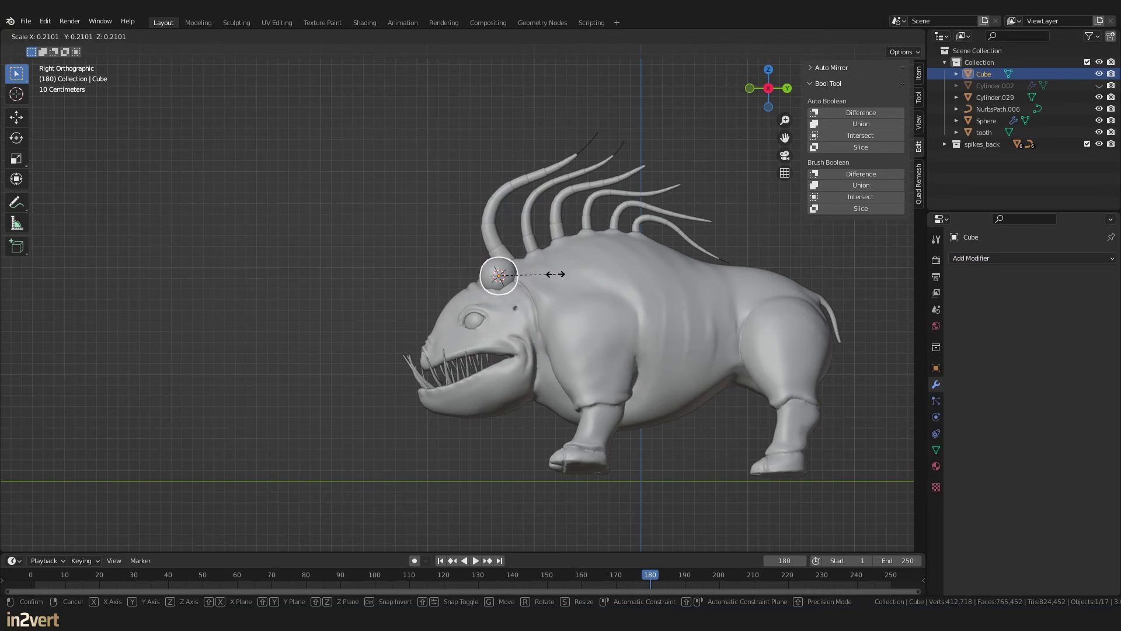
left_click(554, 275)
key("g")
left_click(547, 366)
key("KP_1")
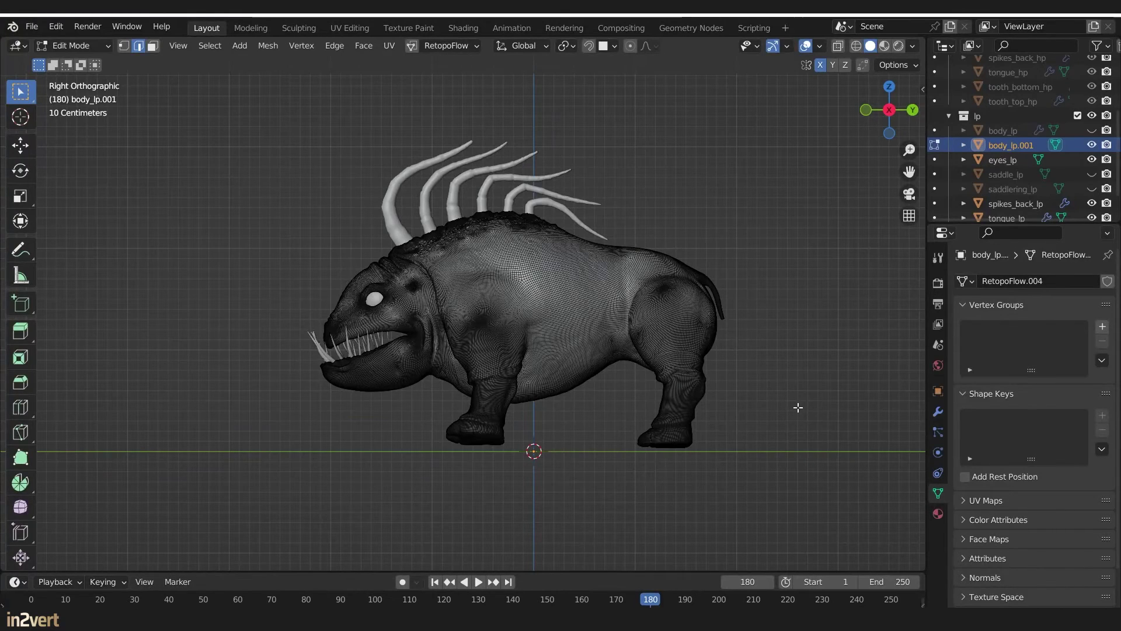
Step: In X-Ray, box-select the head and mouth faces and assign them to a new vertex group
key("alt+z")
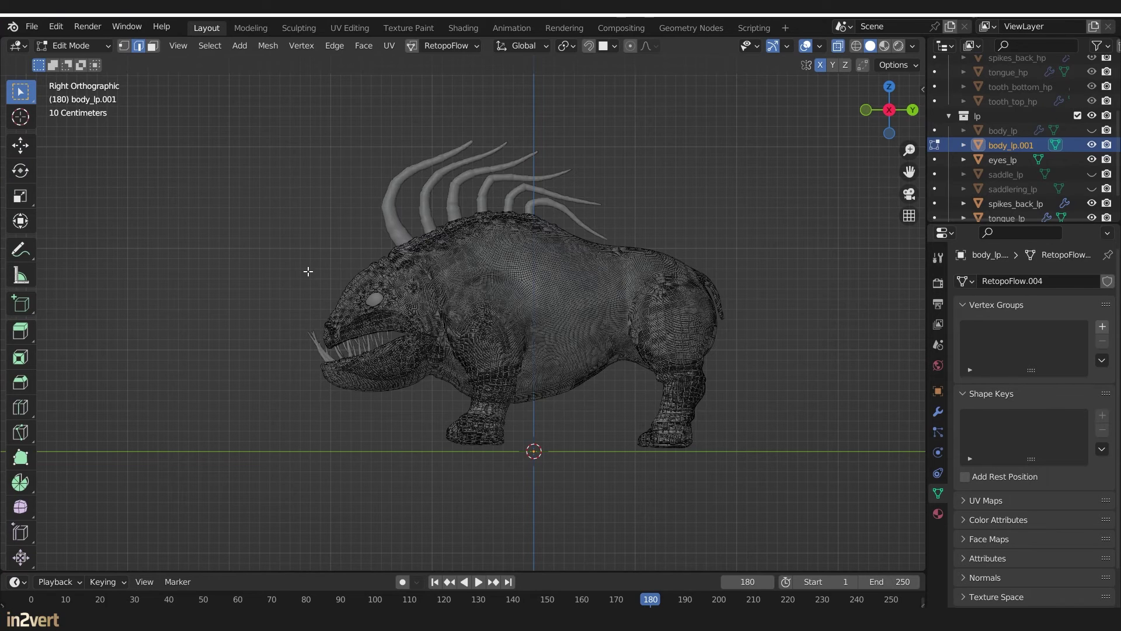
left_click_drag(237, 227, 404, 334)
scroll(404, 335, "up", 3)
left_click_drag(188, 289, 254, 365)
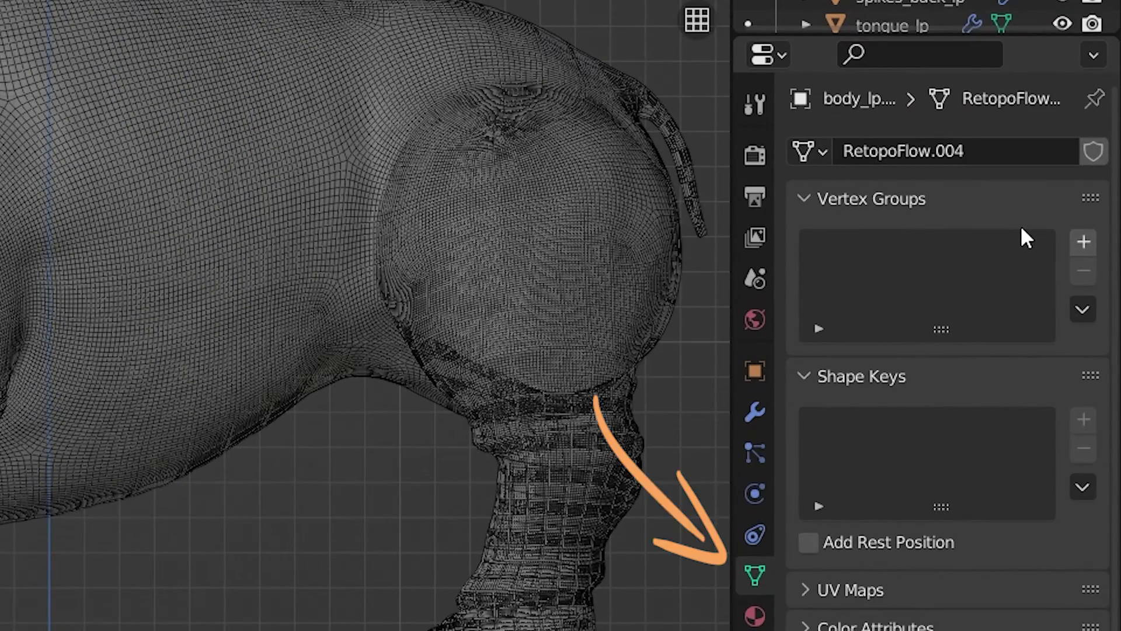
left_click(1082, 241)
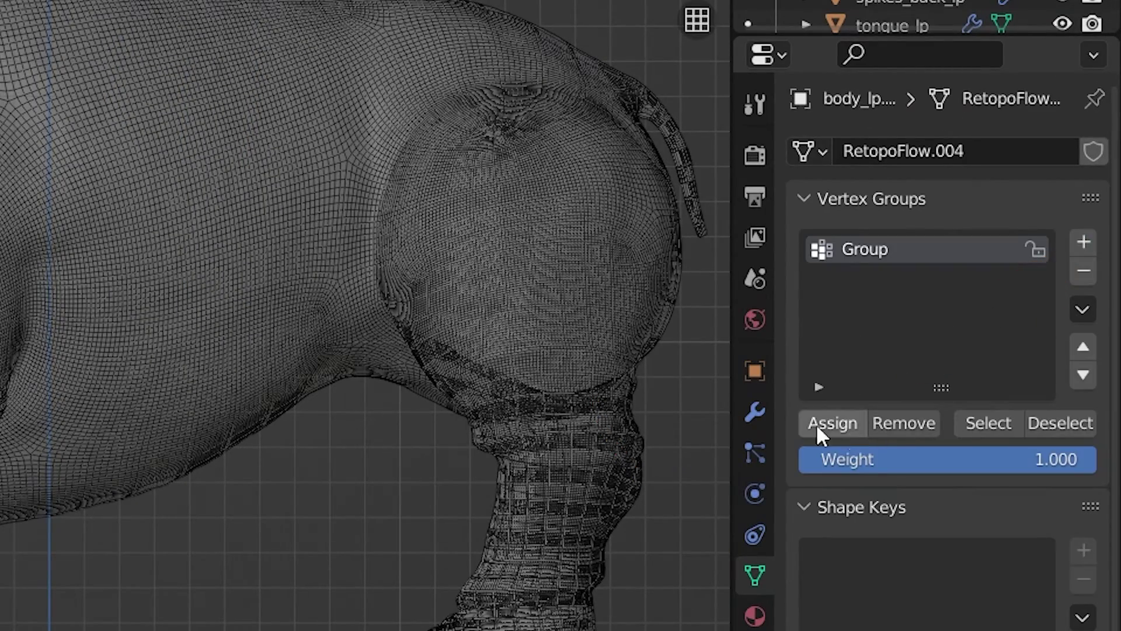
left_click(838, 432)
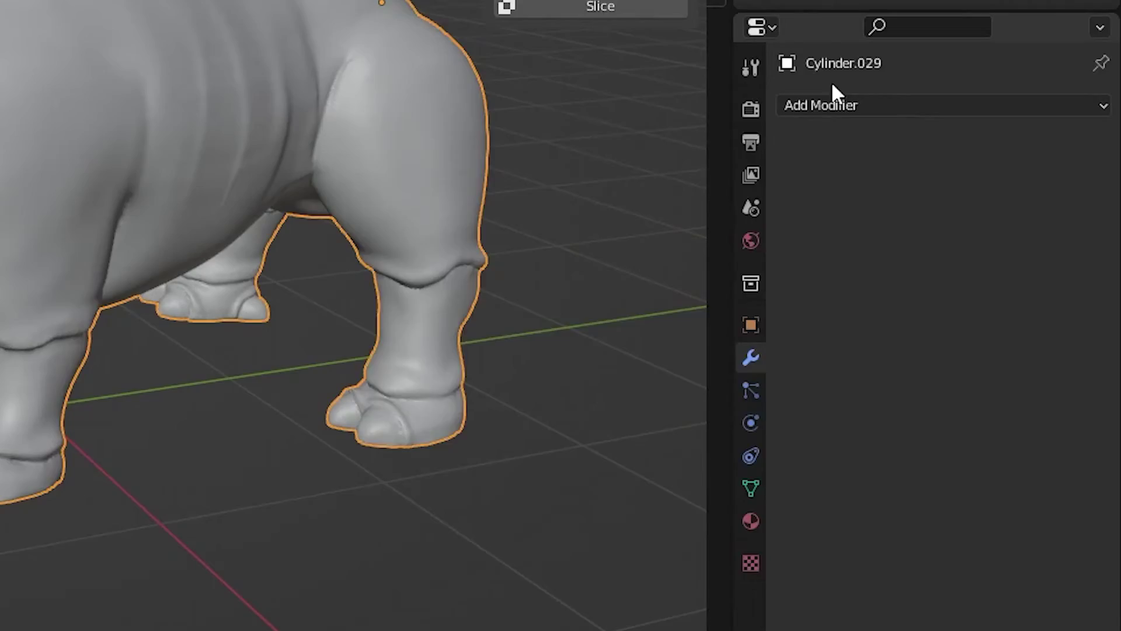
Step: Add an inverted Mask modifier using vertex group Group to Cylinder.029, then select the body
left_click(833, 105)
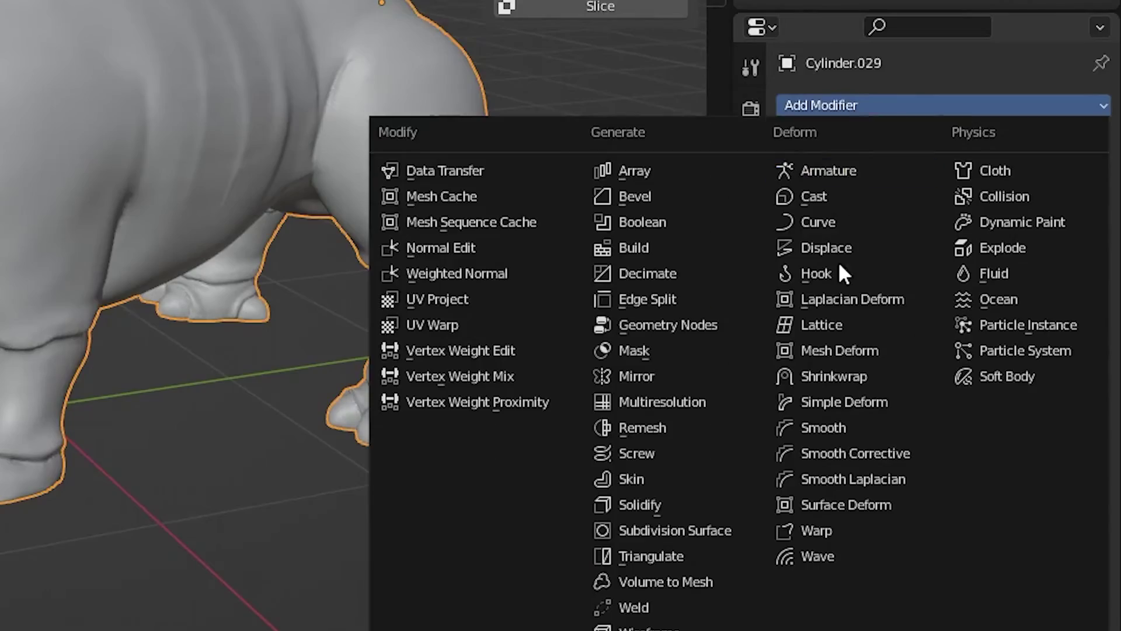
left_click(678, 350)
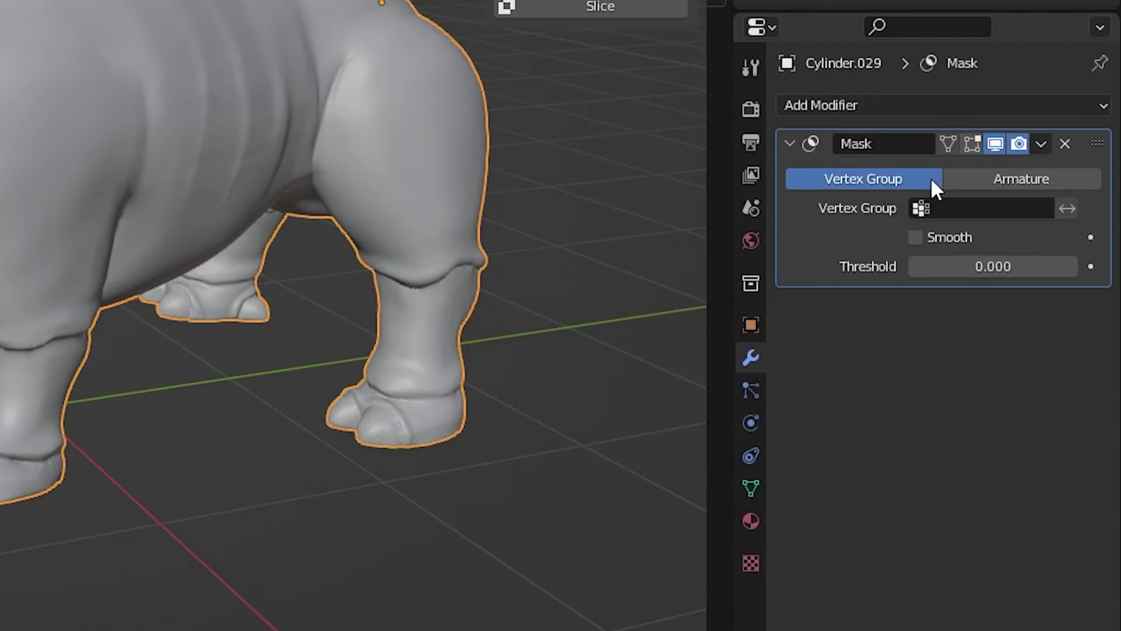
left_click(1049, 309)
left_click(1086, 312)
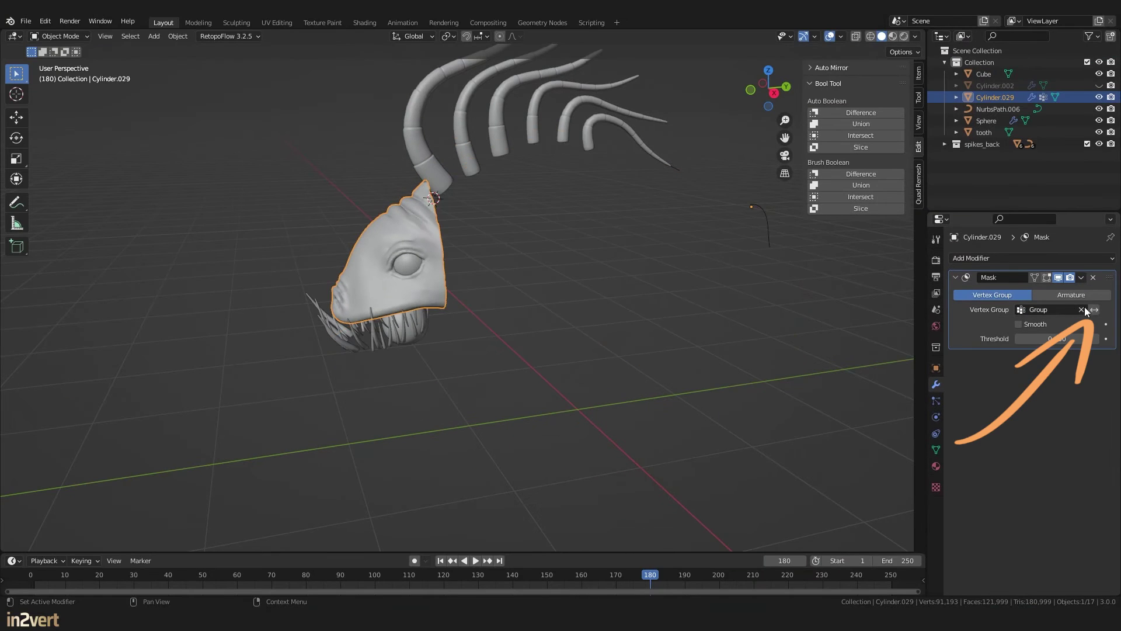
left_click(1082, 310)
left_click(416, 275)
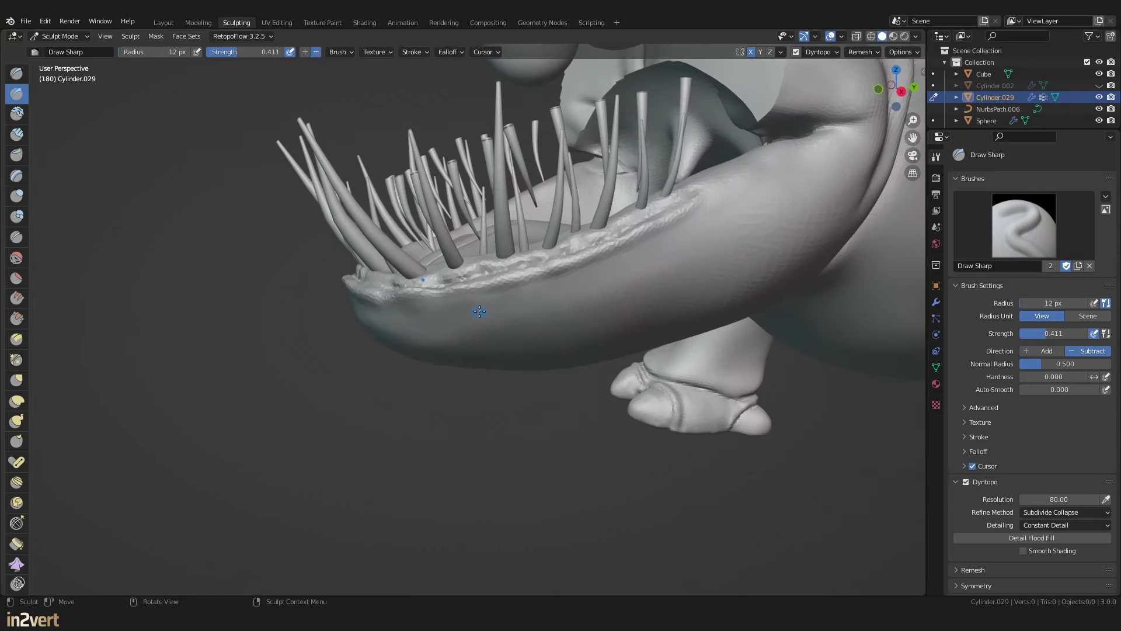
Step: Shape gums around the teeth and carve a central groove down the palate with Draw Sharp Subtract
key("g")
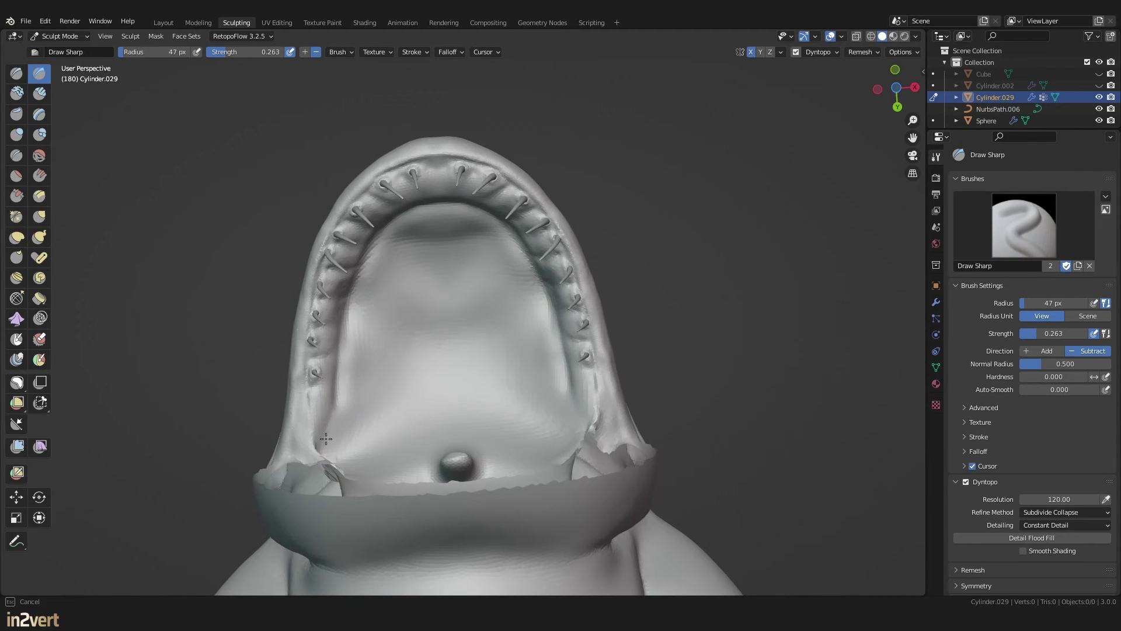
key("shift")
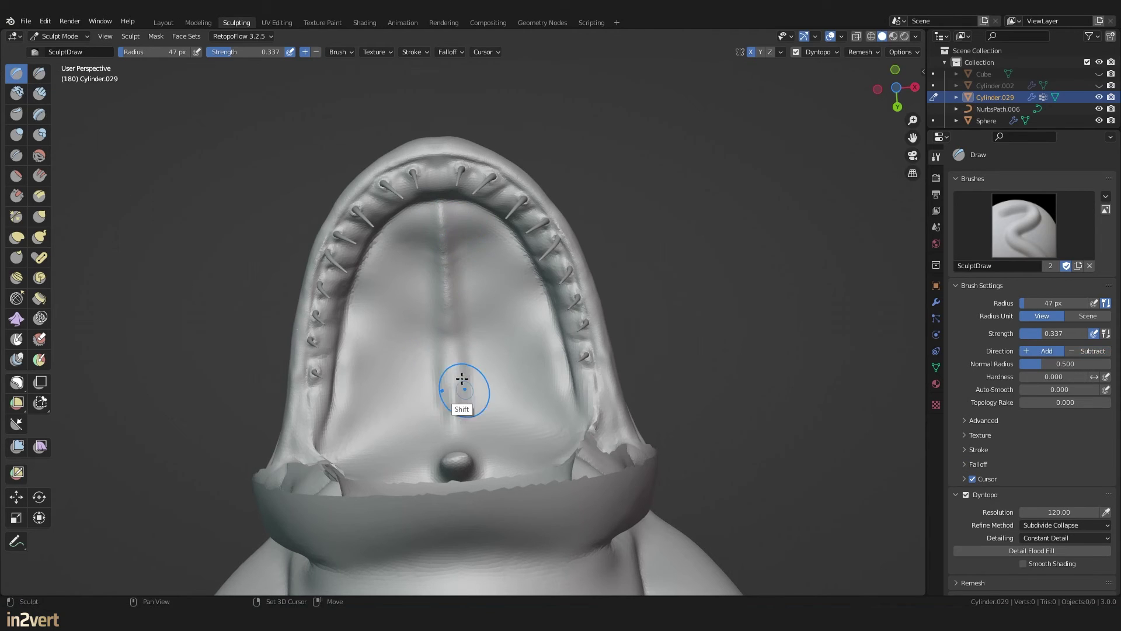
key("shift+x")
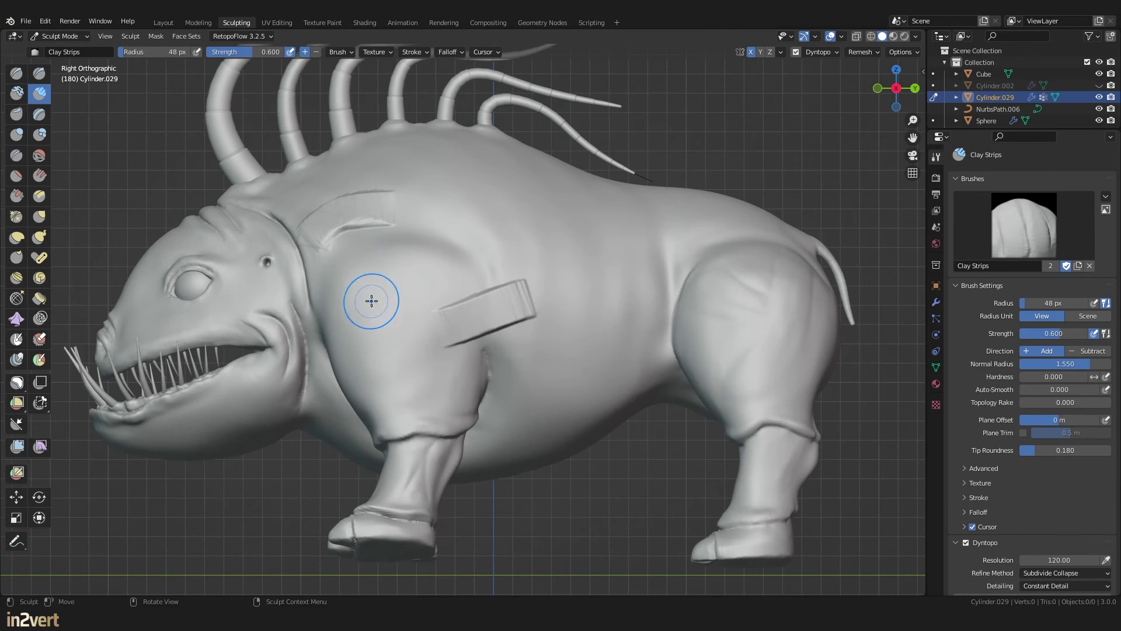
Step: Paint Clay Strips muscle bands on the shoulder and flank and smooth them into the body
left_click_drag(370, 300, 363, 333)
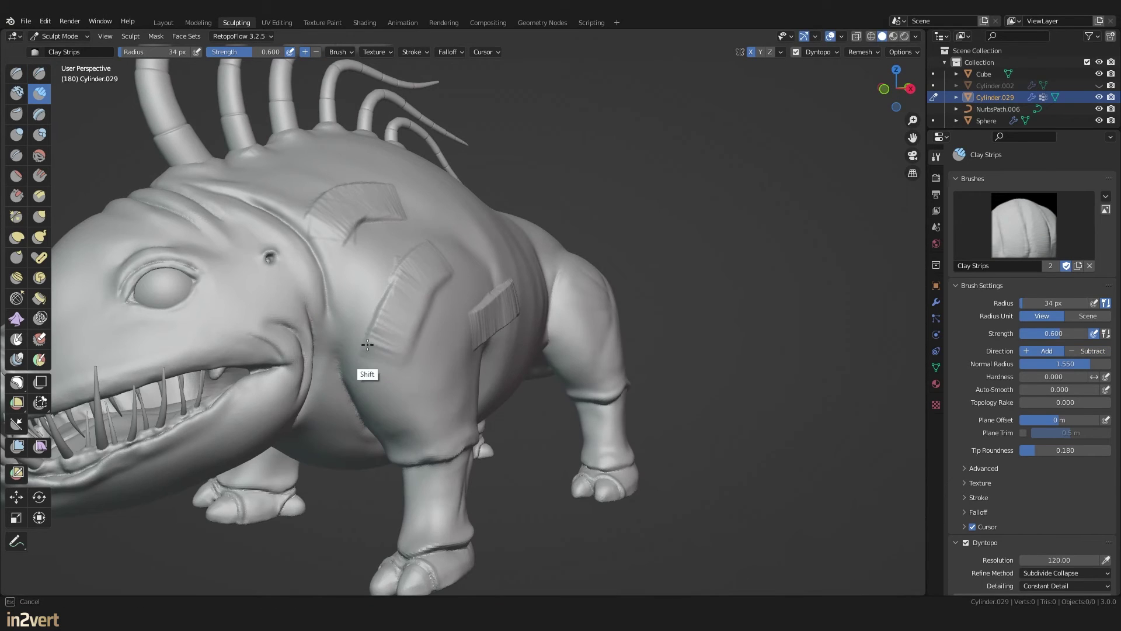
mouse_move(368, 345)
left_mouse_down("shift")
mouse_move(384, 325)
mouse_move(363, 364)
left_mouse_up("shift")
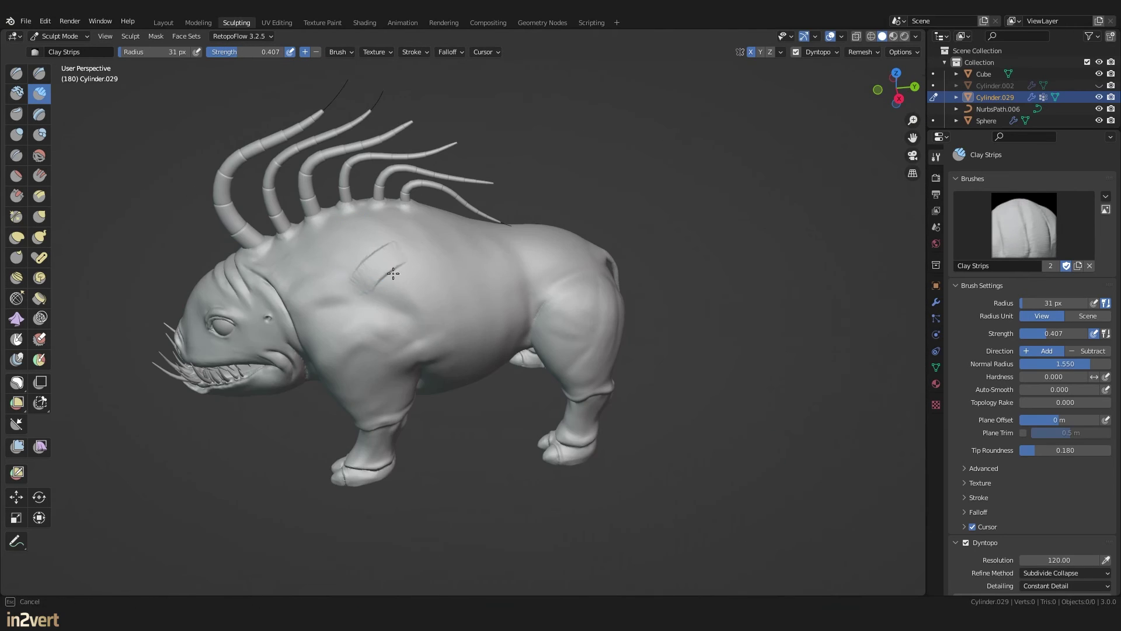
mouse_move(403, 274)
left_mouse_down()
mouse_move(402, 302)
mouse_move(454, 280)
mouse_move(401, 316)
mouse_move(348, 283)
left_mouse_up()
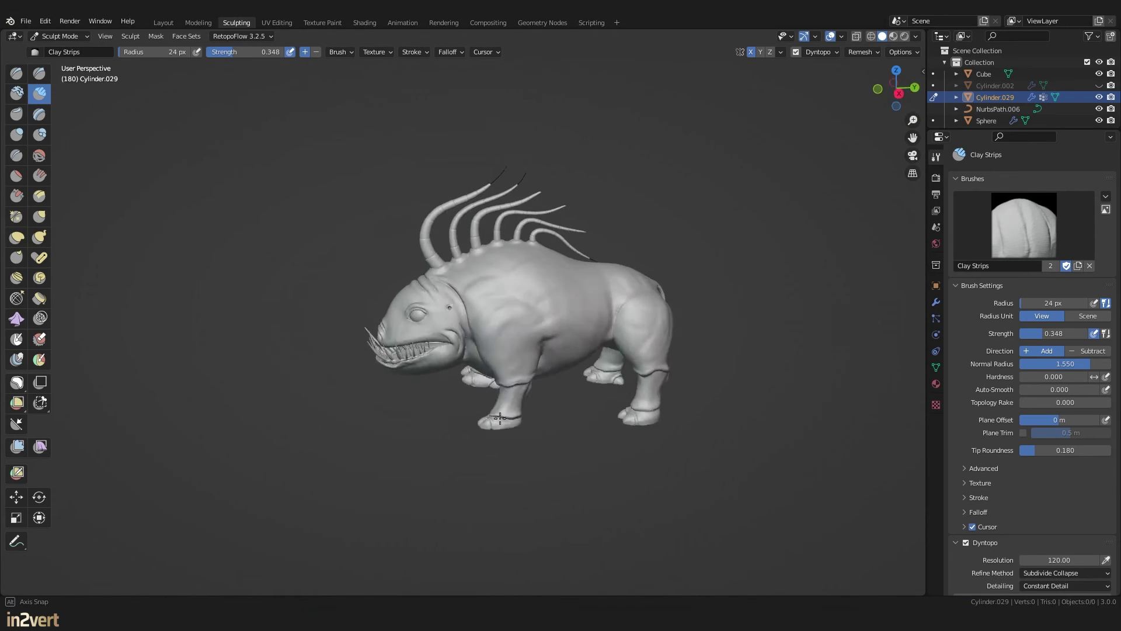
middle_click_drag(555, 409, 580, 417)
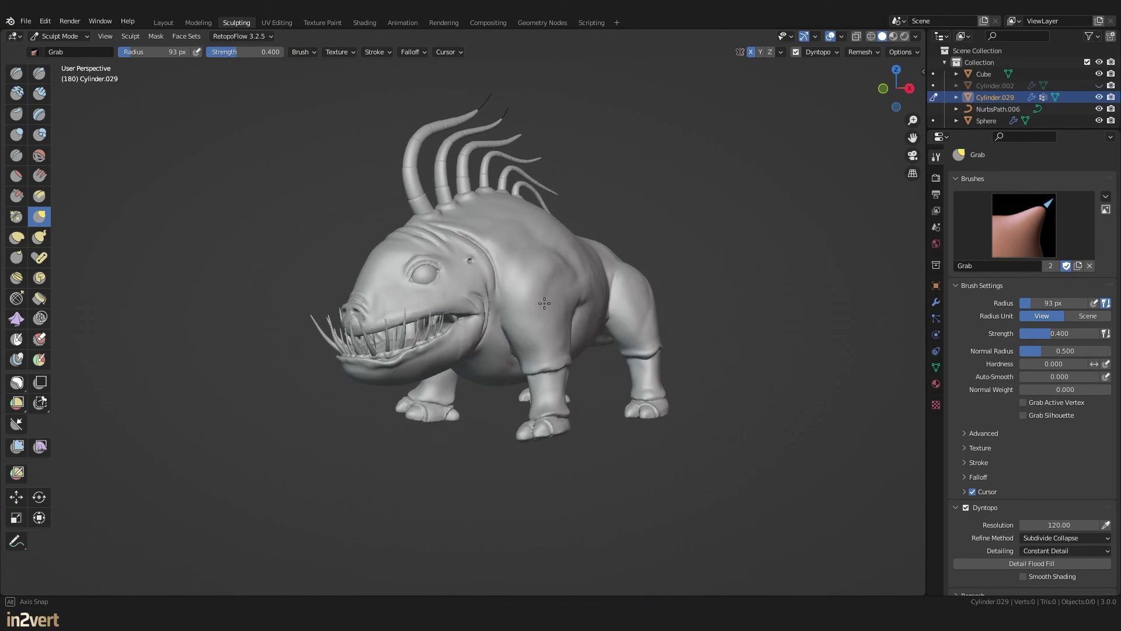
Step: Review the creature from a three-quarter view, then switch to the Layout scene with the rhino reference
mouse_move(545, 303)
middle_mouse_down()
mouse_move(700, 316)
mouse_move(571, 338)
middle_mouse_up()
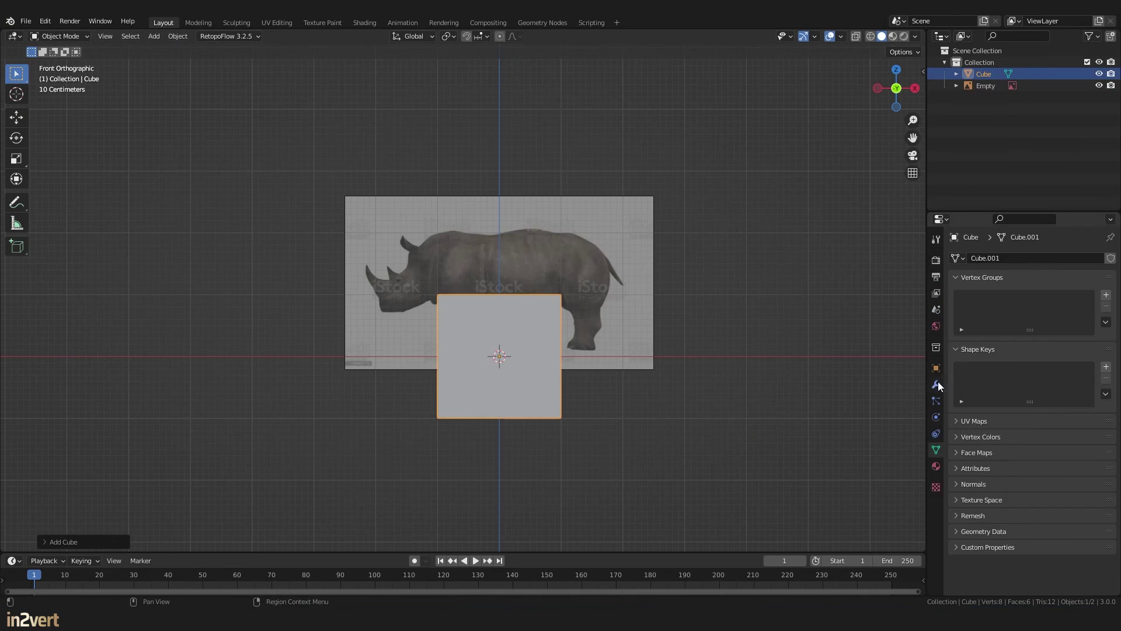
left_click(936, 384)
Step: Subdivide the cube into a sphere at level 3 and apply the subdivision
key("ctrl+3")
key("ctrl+a")
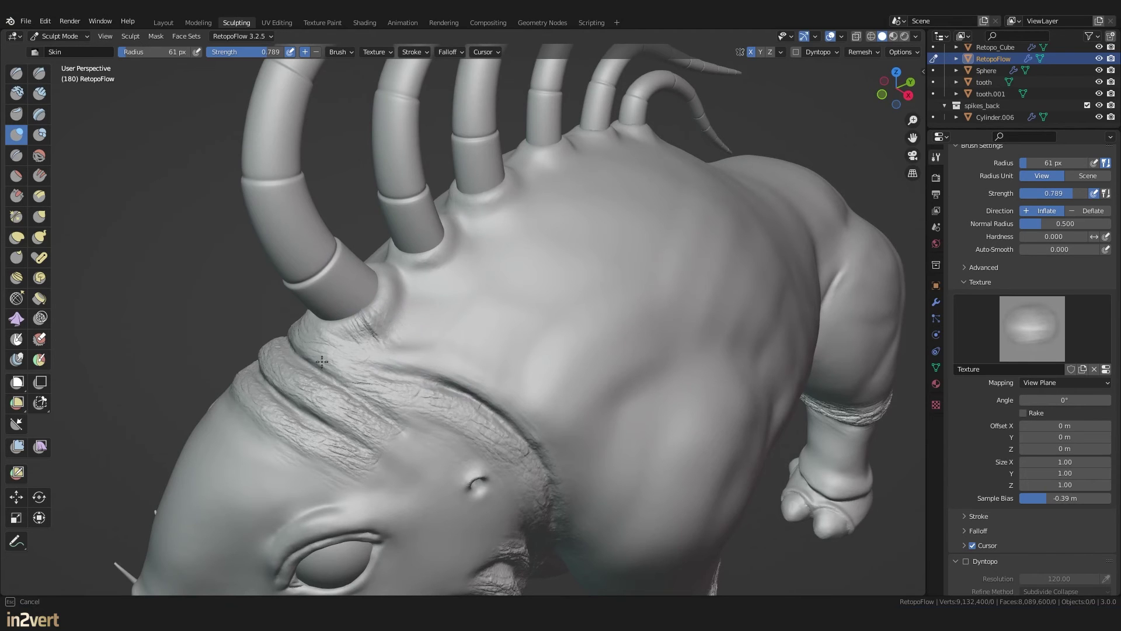
mouse_move(374, 358)
middle_mouse_down()
mouse_move(430, 375)
mouse_move(488, 288)
mouse_move(488, 376)
mouse_move(471, 320)
middle_mouse_up()
scroll(498, 340, "up", 3)
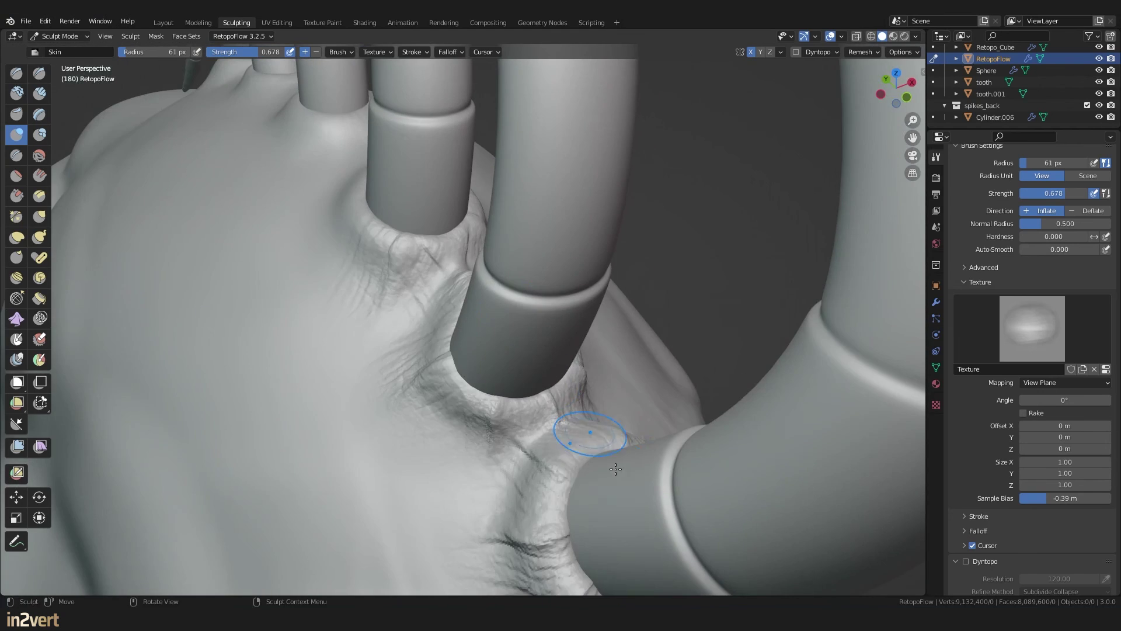
Step: Sculpt textured wrinkled skin around the spike bases, above the lip and on the legs
mouse_move(584, 430)
middle_mouse_down()
mouse_move(583, 395)
mouse_move(453, 370)
middle_mouse_up()
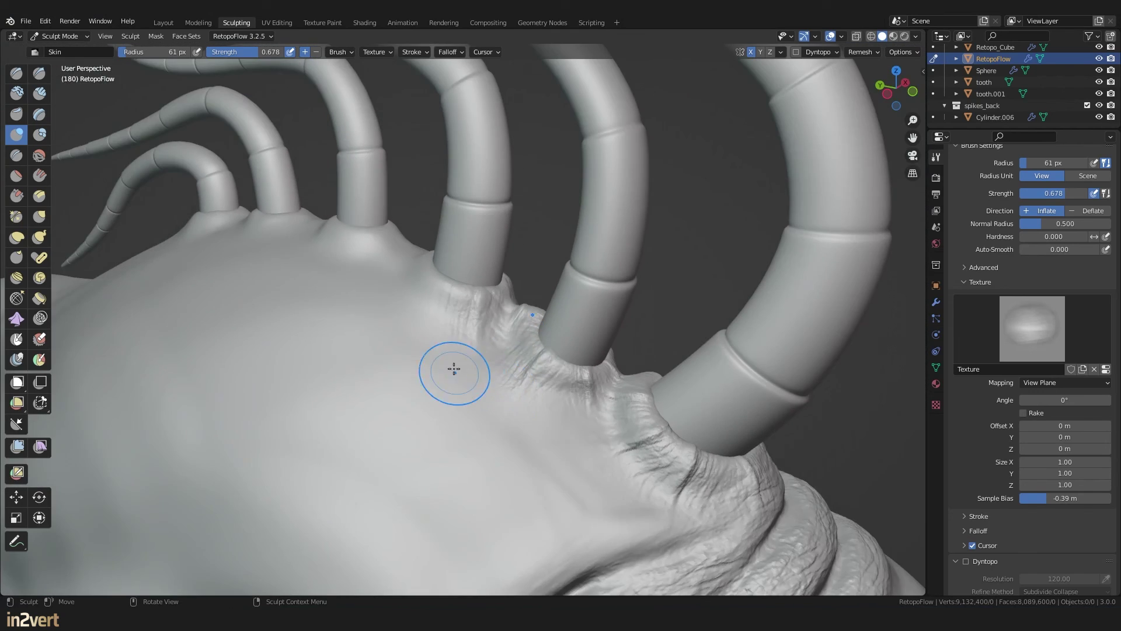
scroll(446, 320, "up", 3)
middle_click_drag(405, 296, 408, 319)
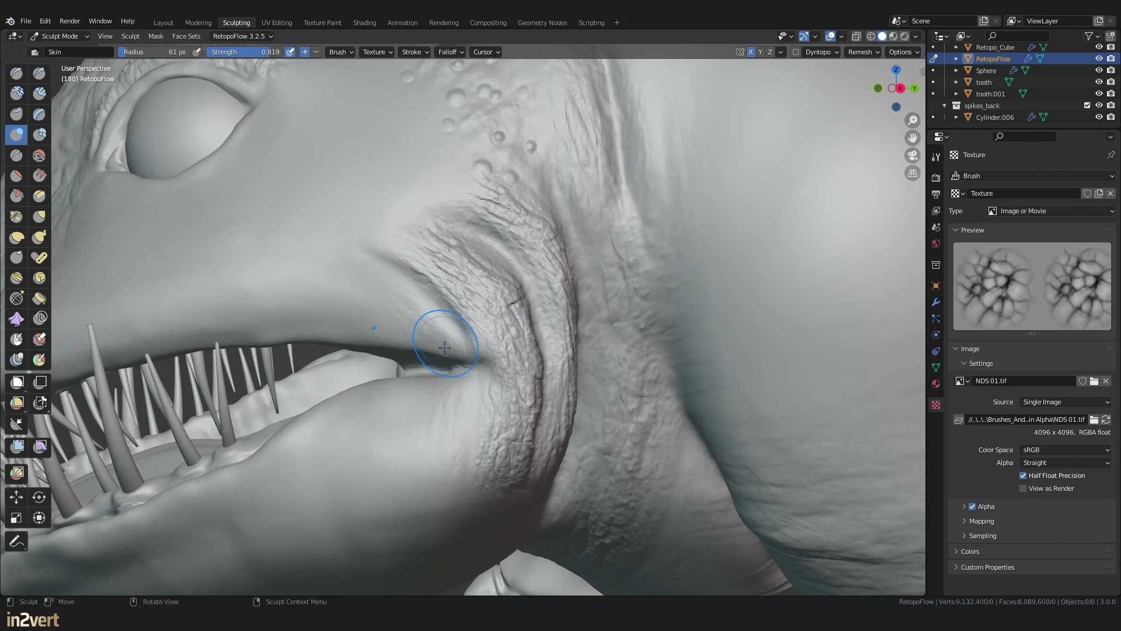
mouse_move(438, 338)
left_mouse_down()
mouse_move(413, 374)
mouse_move(391, 321)
mouse_move(366, 307)
left_mouse_up()
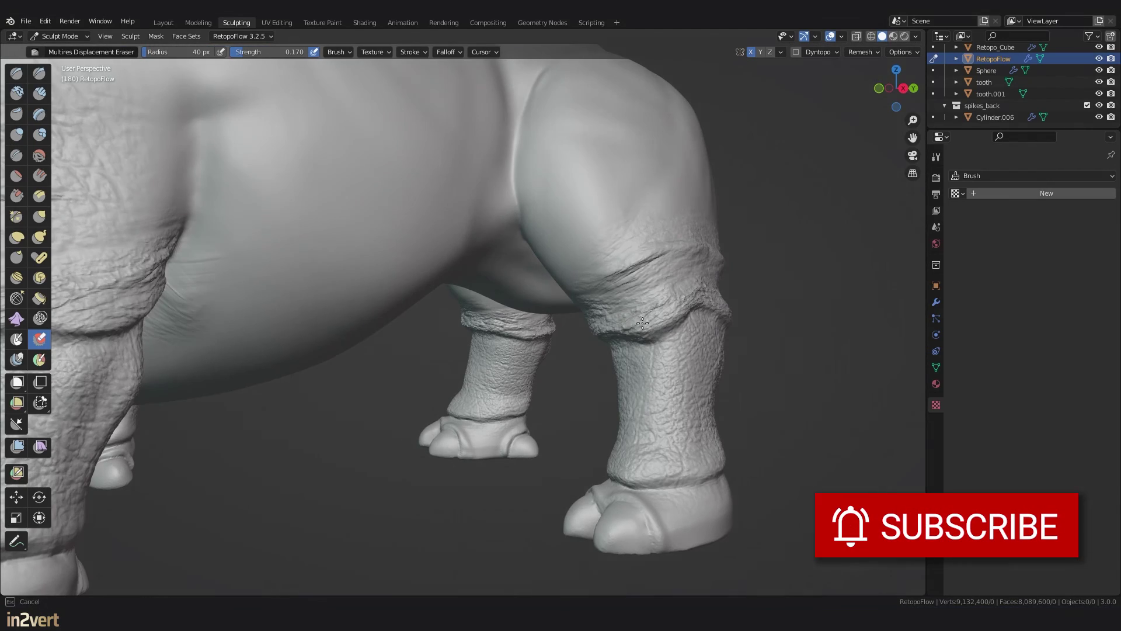
left_click_drag(260, 53, 272, 52)
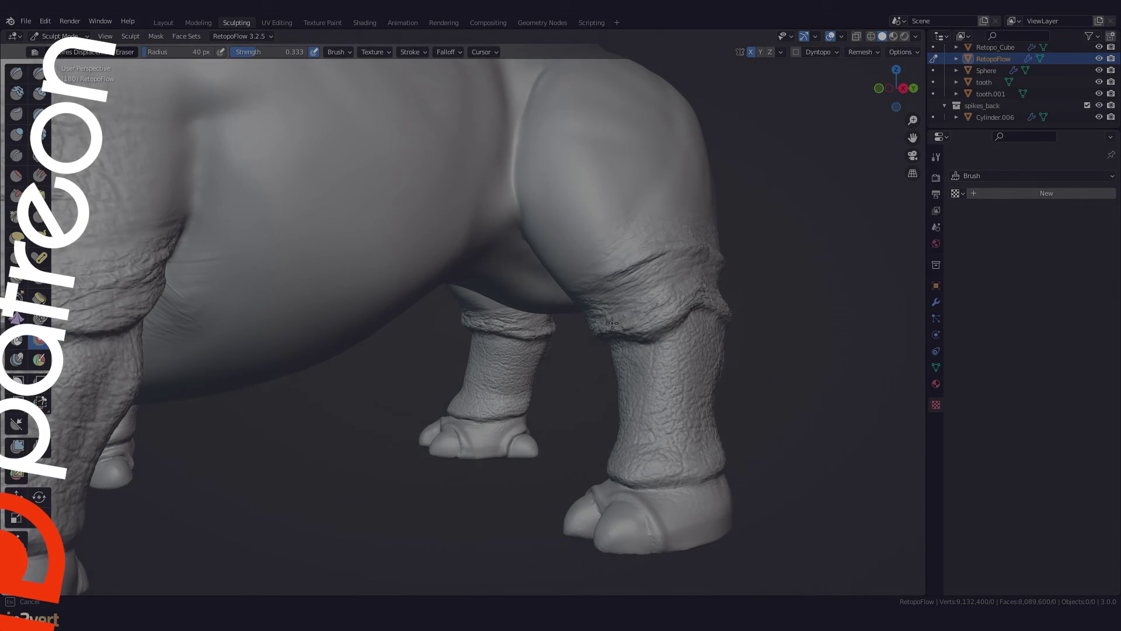